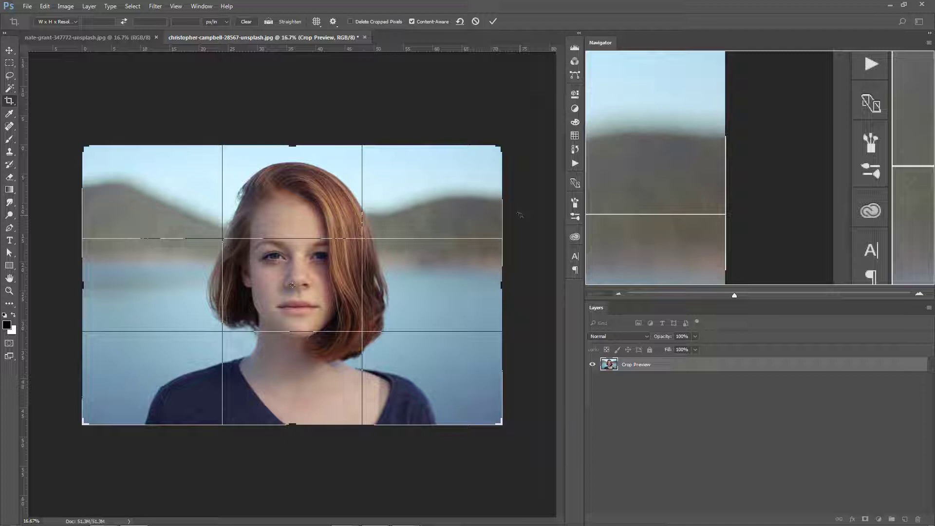
Exit the crop preview with the Move tool, leaving the portrait's framing unchanged.
left_click(10, 50)
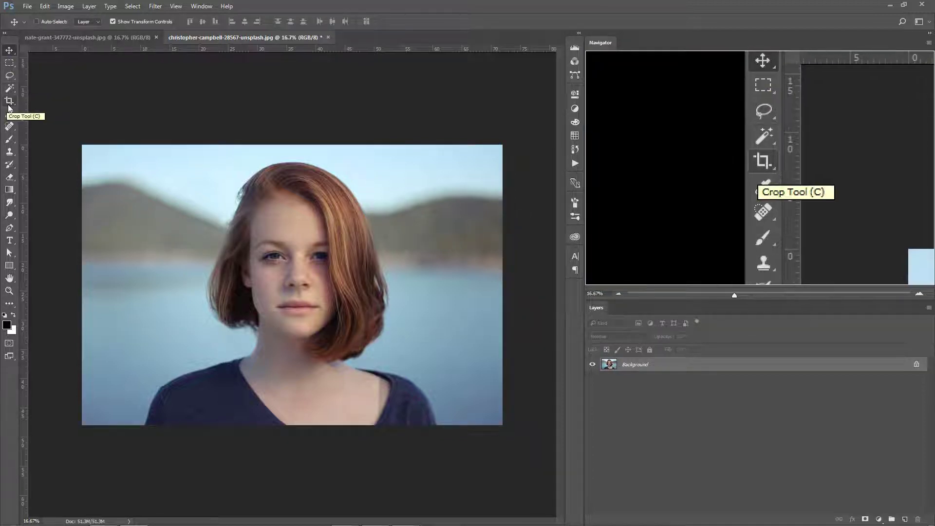
Pick the standard Crop Tool from the cropping tools group so a border frames the whole portrait.
key("c")
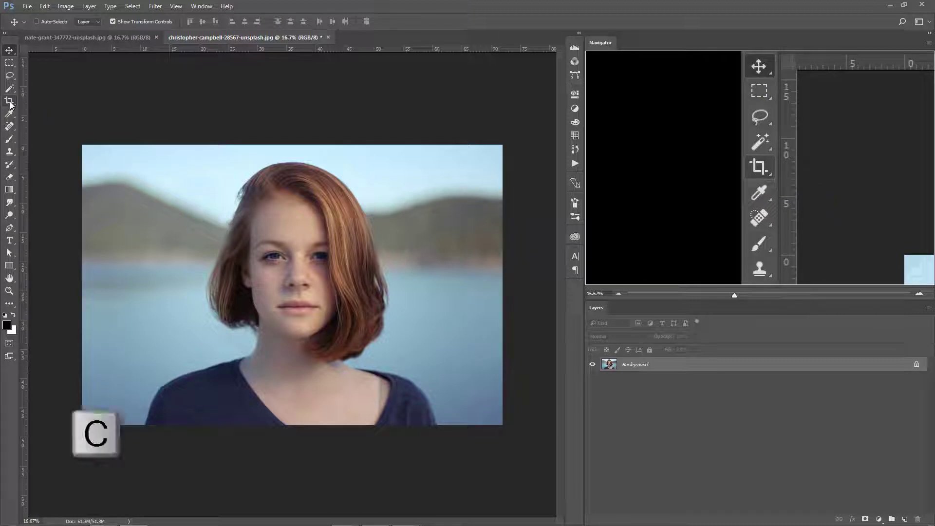
left_click(10, 101)
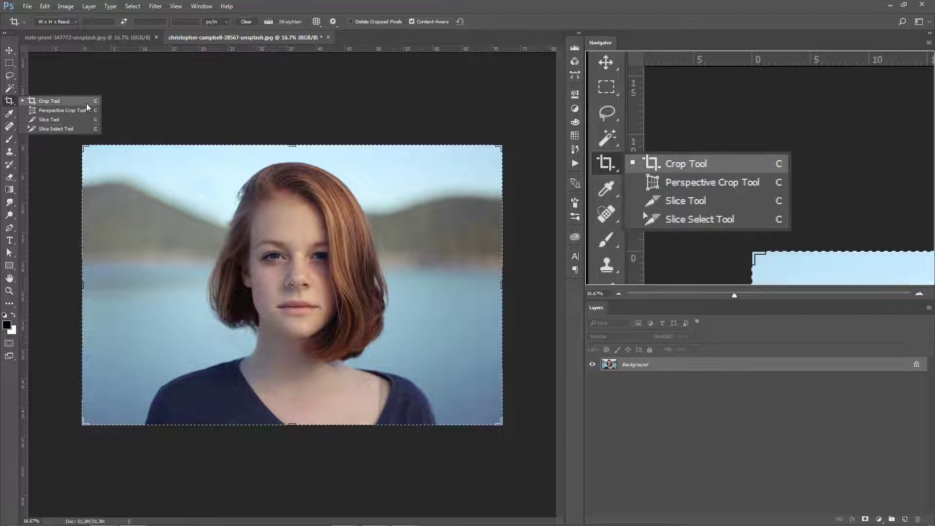
left_click(86, 103)
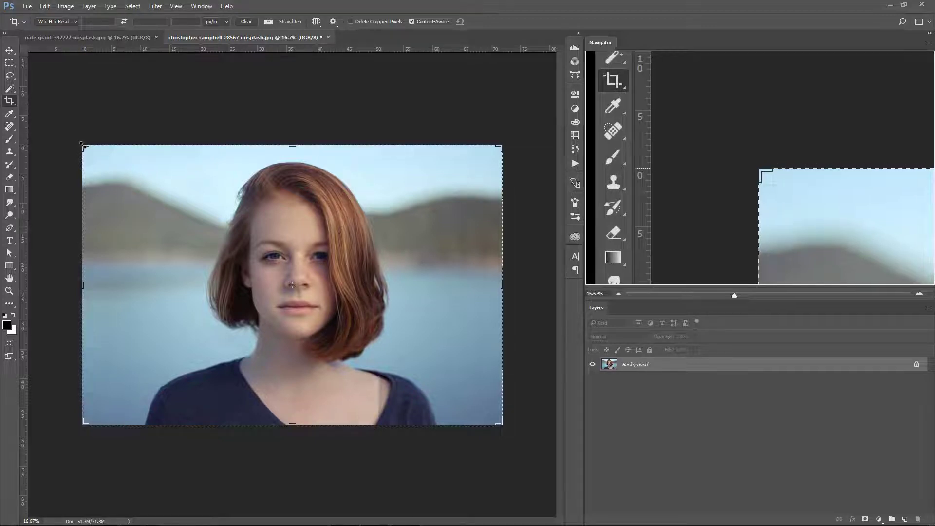
left_click_drag(84, 146, 126, 151)
left_click_drag(459, 417, 425, 417)
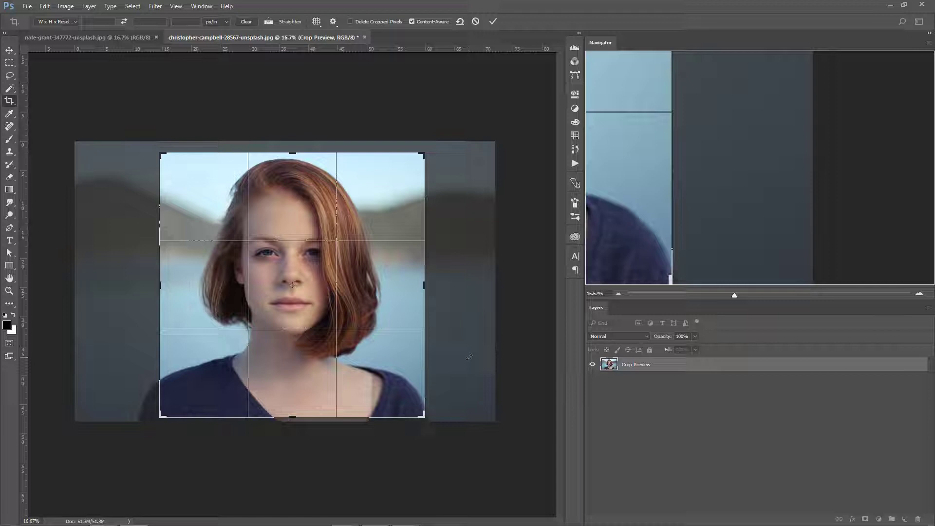
key("Return")
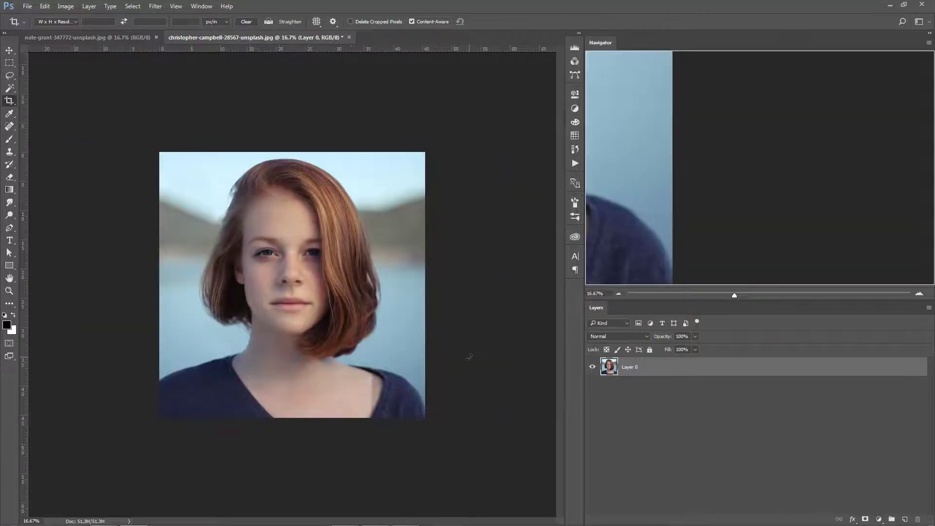
key("ctrl+z")
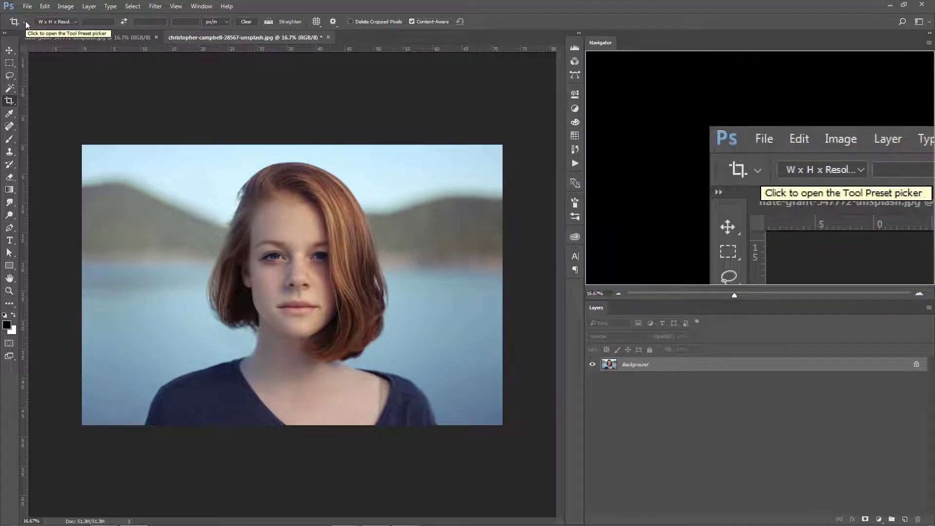
Switch the crop preset to Ratio, giving a 16 : 9 widescreen crop box over the portrait.
left_click(74, 21)
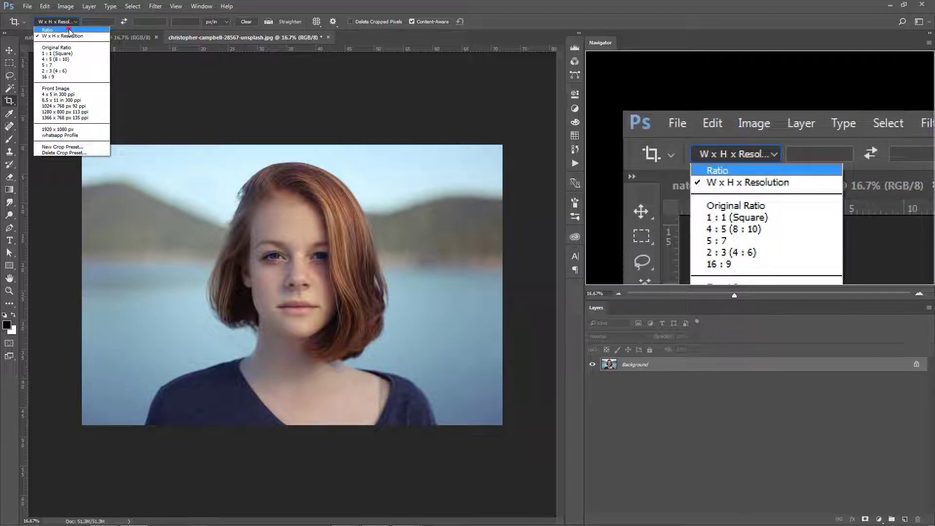
left_click(47, 30)
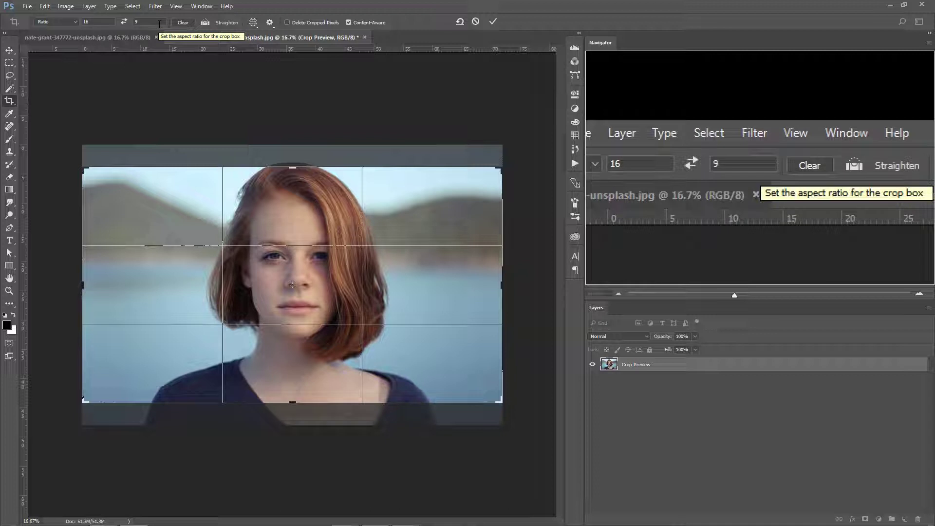
left_click(100, 22)
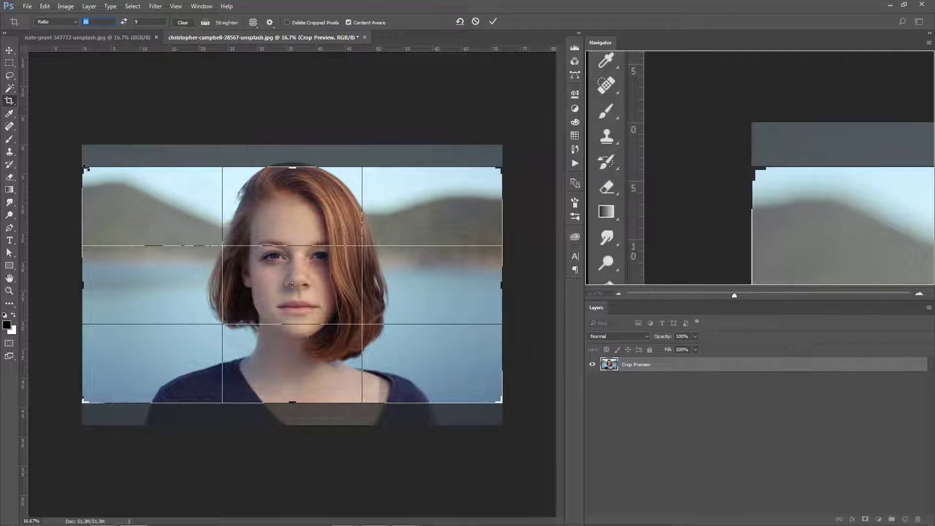
Set the crop ratio fields to 1 by 1 for a square crop.
left_click(104, 23)
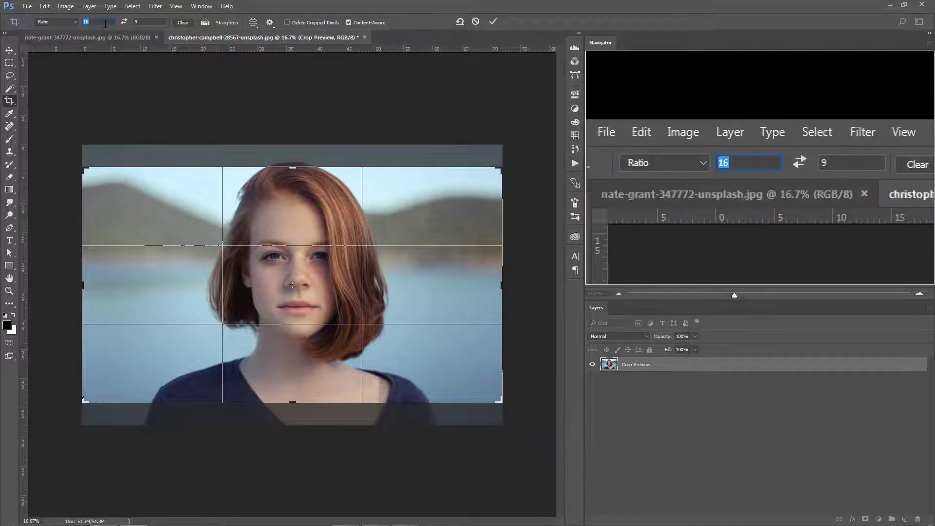
type("1")
left_click(142, 22)
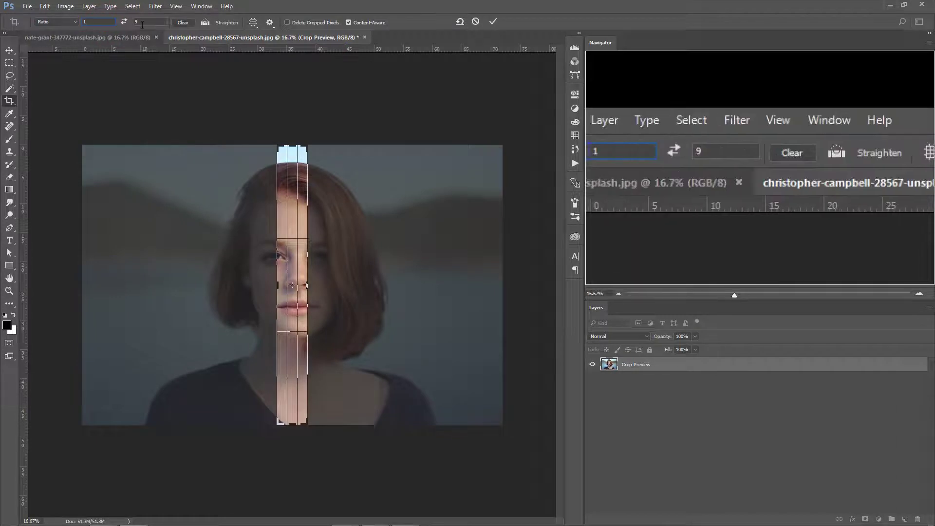
type("1")
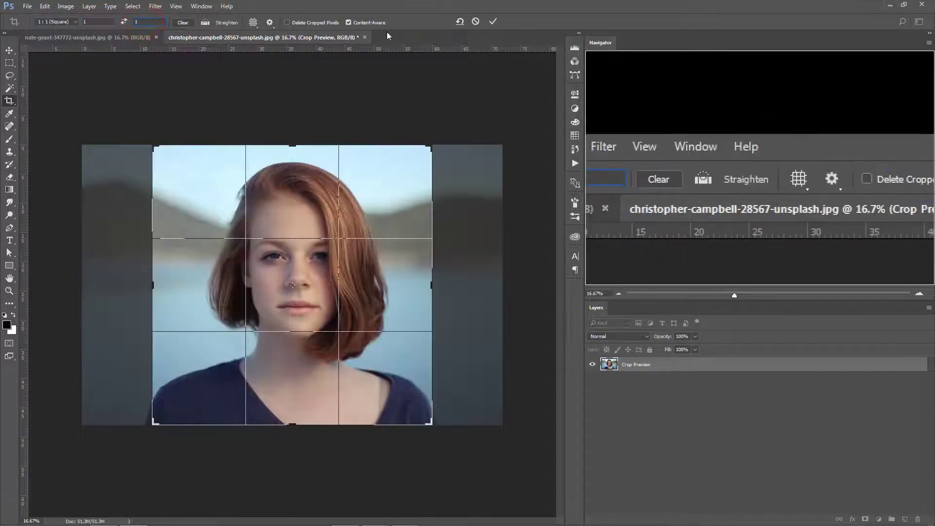
Resize the square crop around the woman's face and shoulders and apply it.
mouse_move(431, 146)
left_mouse_down()
mouse_move(411, 171)
mouse_move(444, 147)
mouse_move(429, 150)
left_mouse_up()
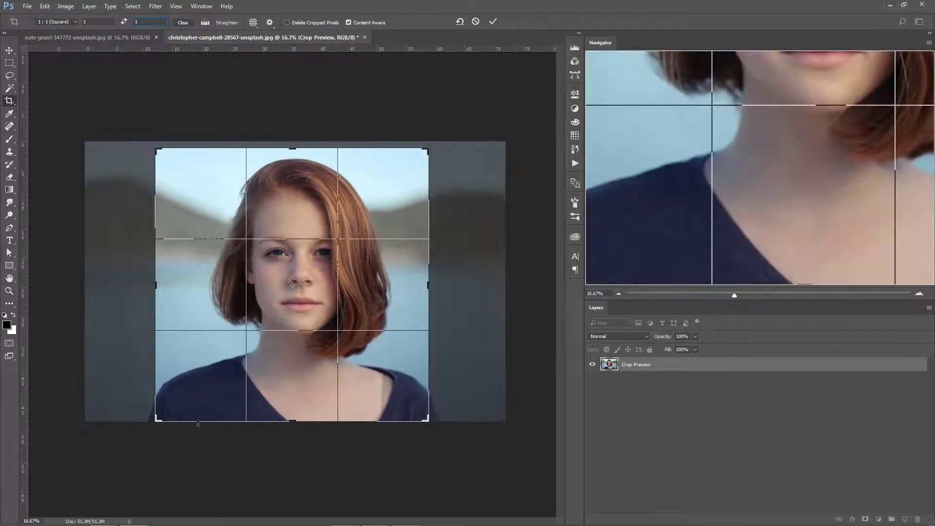
left_click_drag(157, 418, 156, 417)
left_click_drag(199, 398, 201, 441)
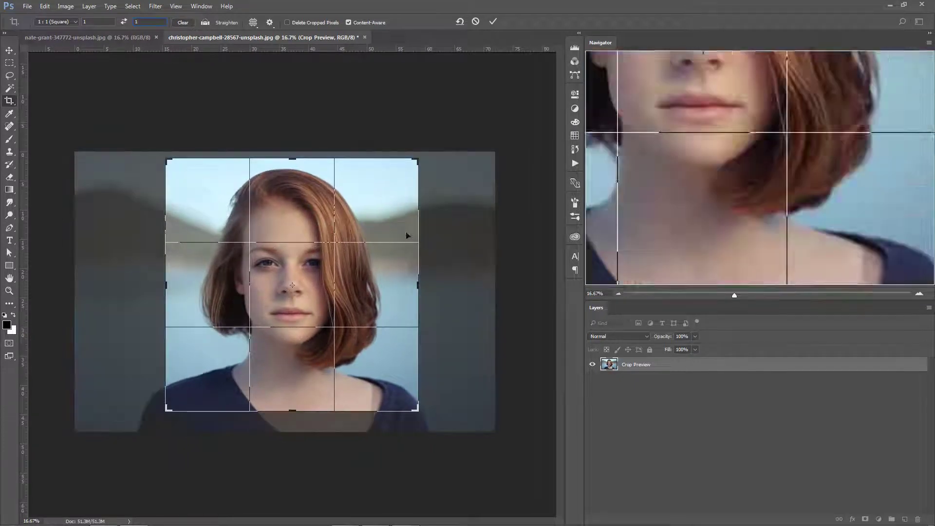
left_click_drag(418, 160, 437, 191)
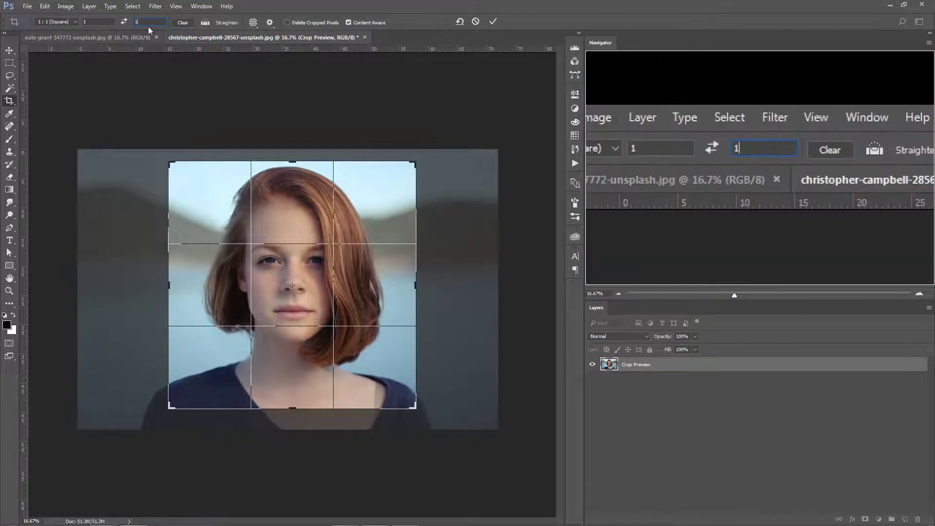
left_click(494, 20)
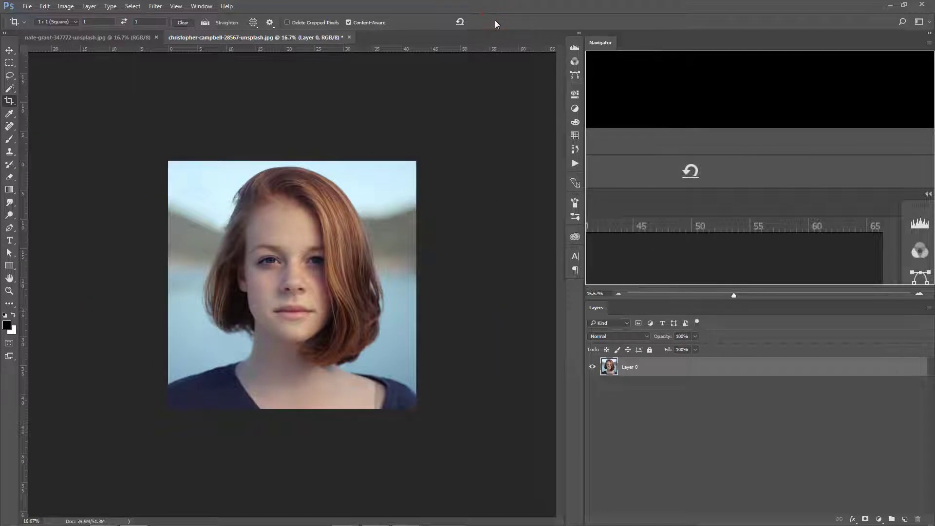
Clear the ratio, undo the square crop, then enter a 16 : 9 ratio and commit it.
left_click(183, 23)
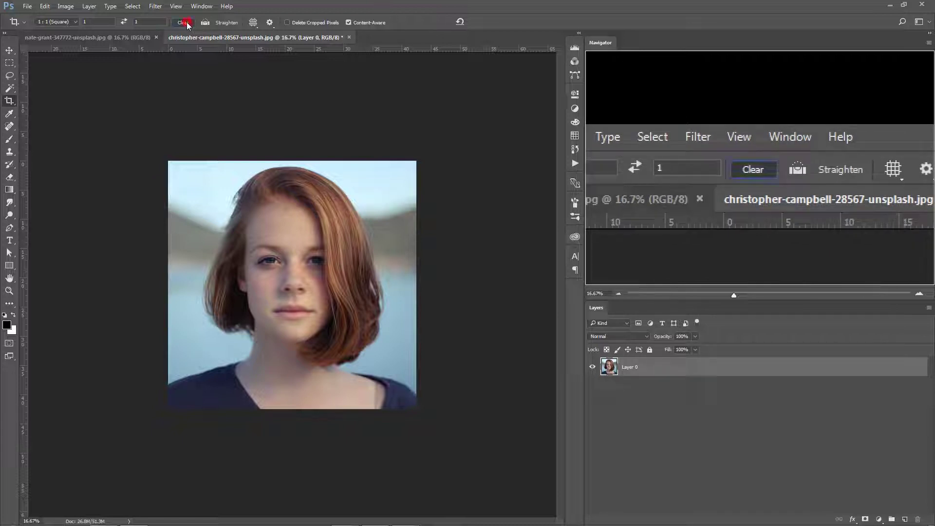
key("ctrl+z")
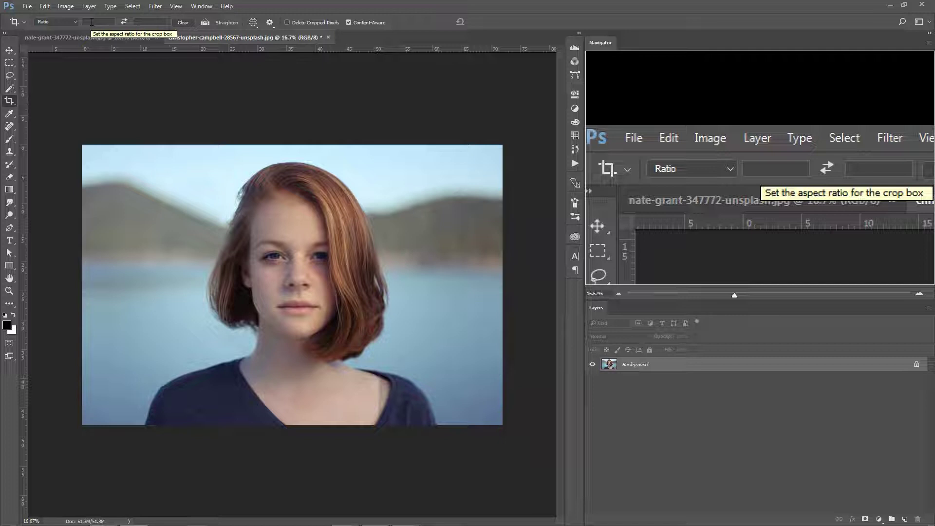
left_click(91, 22)
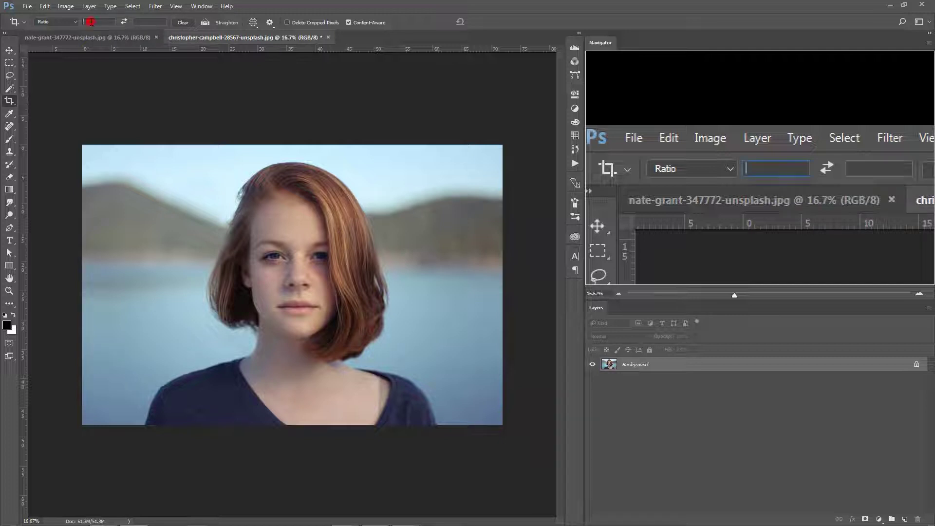
type("16")
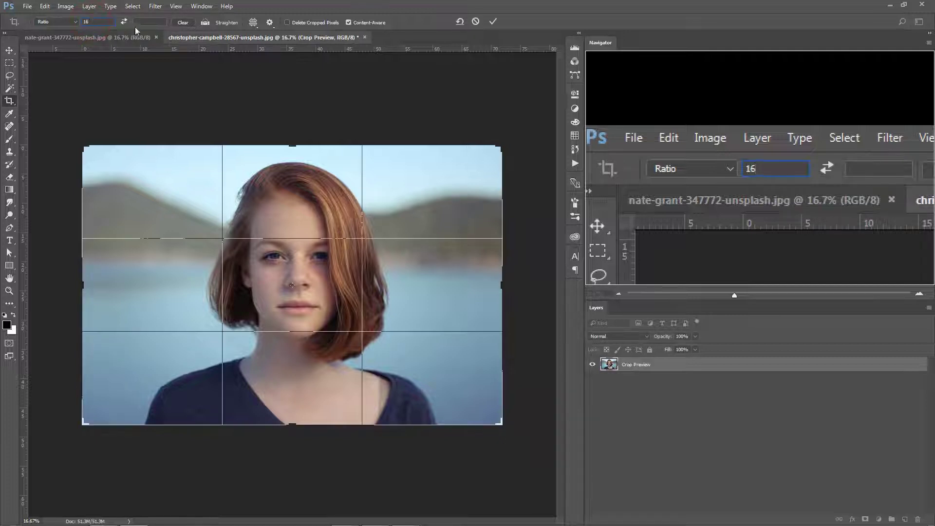
left_click(153, 22)
type("9")
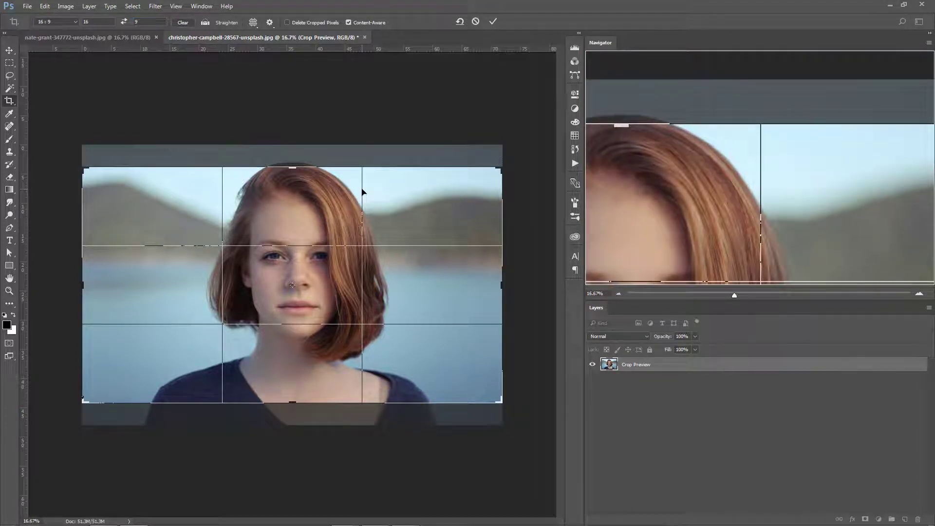
key("Return")
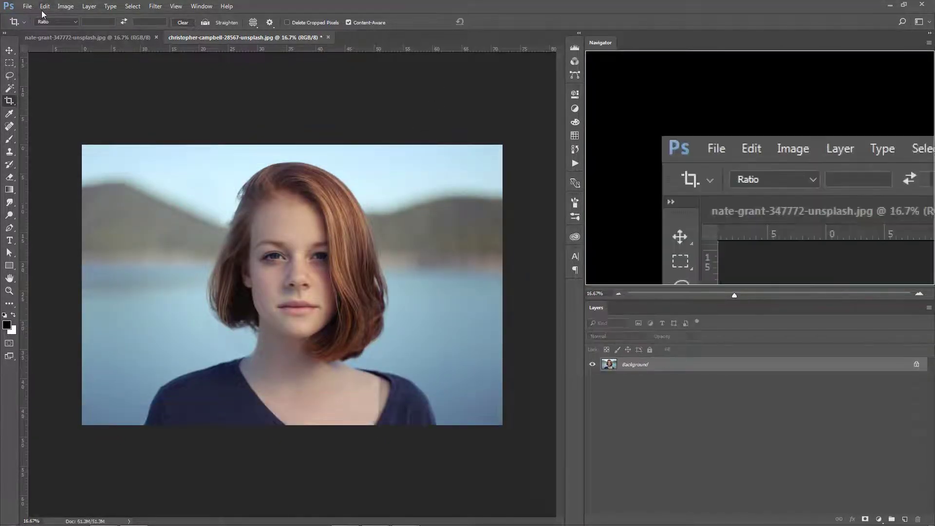
Switch the crop preset to W x H x Resolution and cancel the crop preview.
left_click(62, 21)
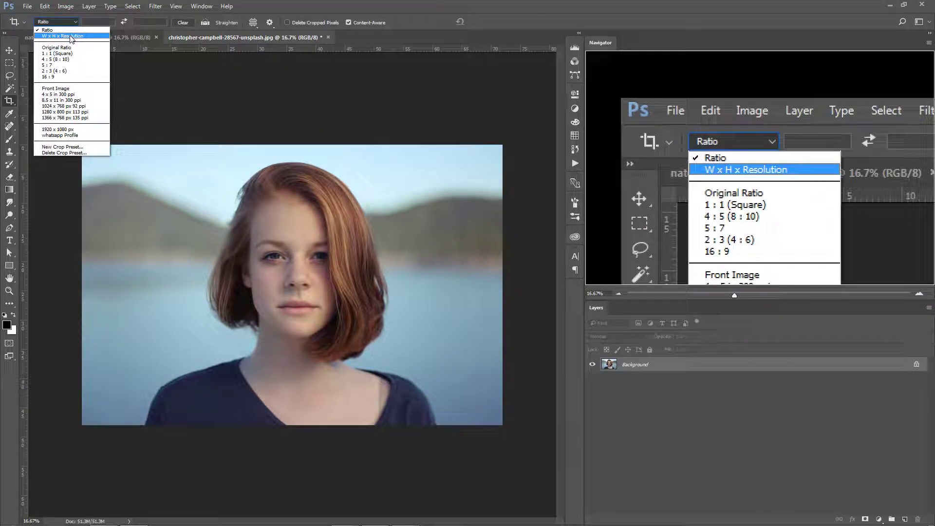
left_click(70, 36)
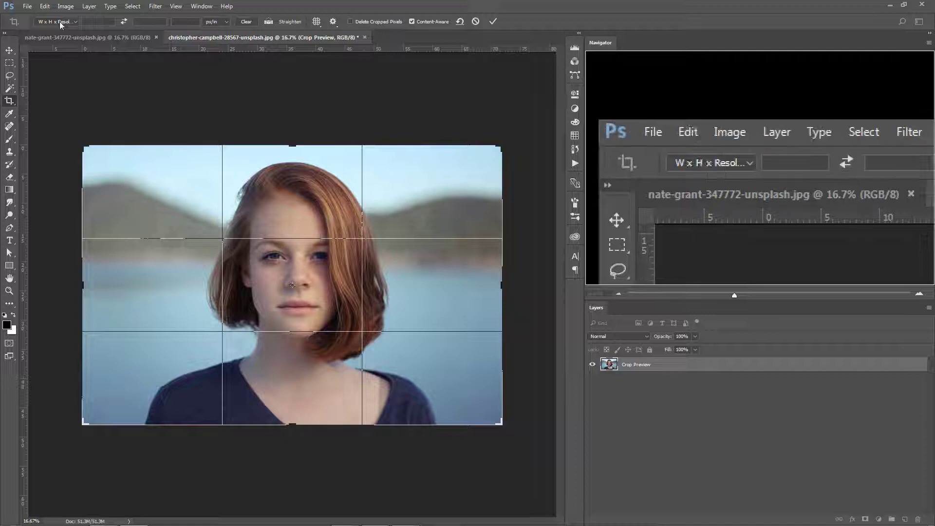
left_click(247, 21)
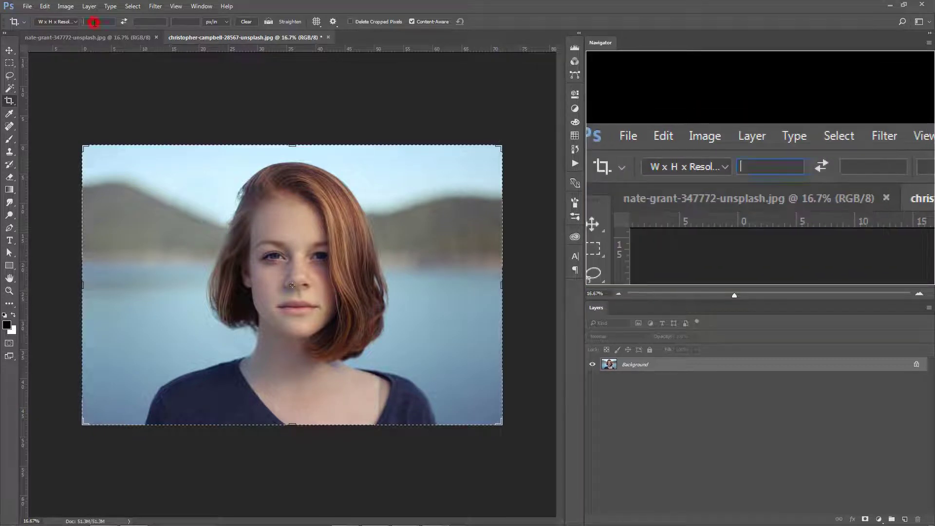
Enter a 6 in × 4 in crop size at 300 pixels per inch resolution.
type("6")
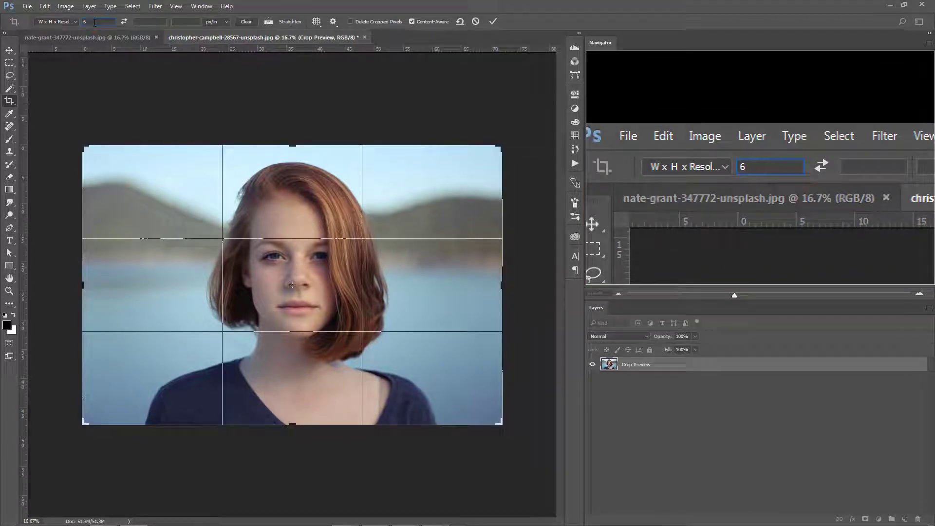
type(" in")
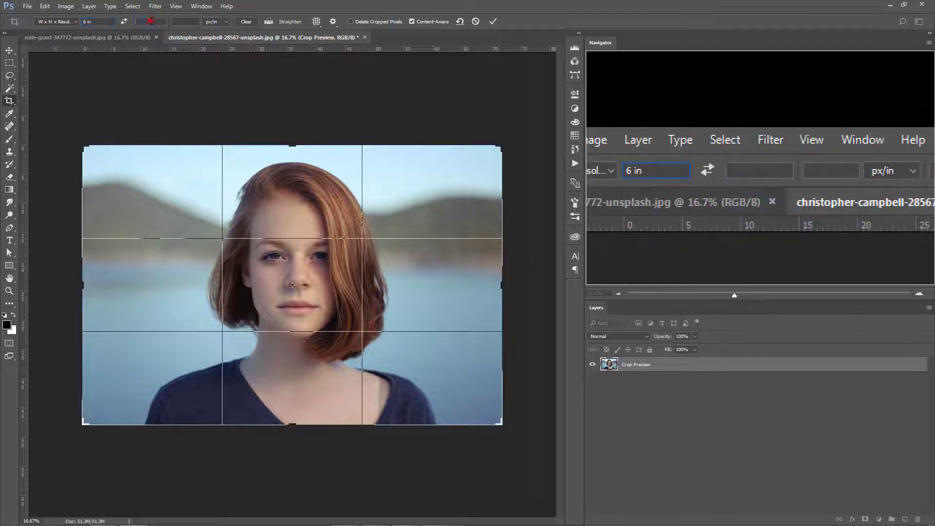
left_click(151, 20)
type("4")
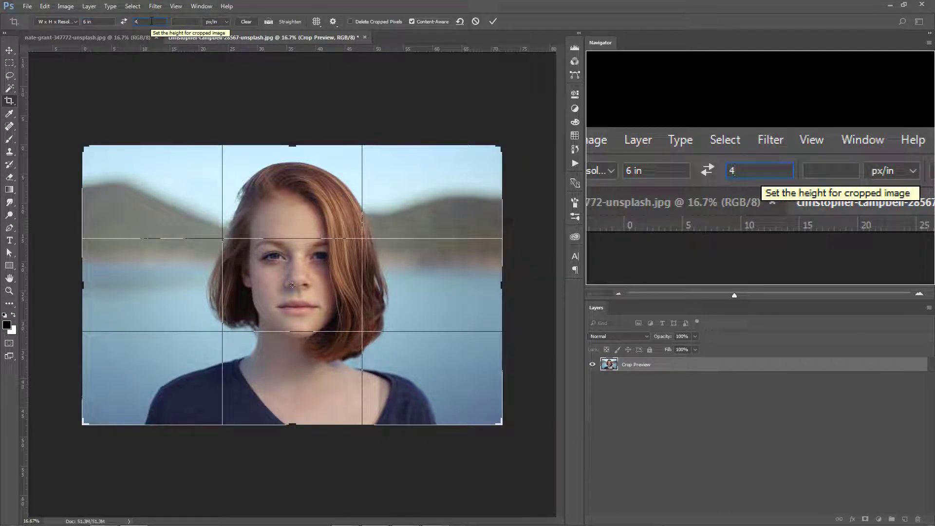
type("in")
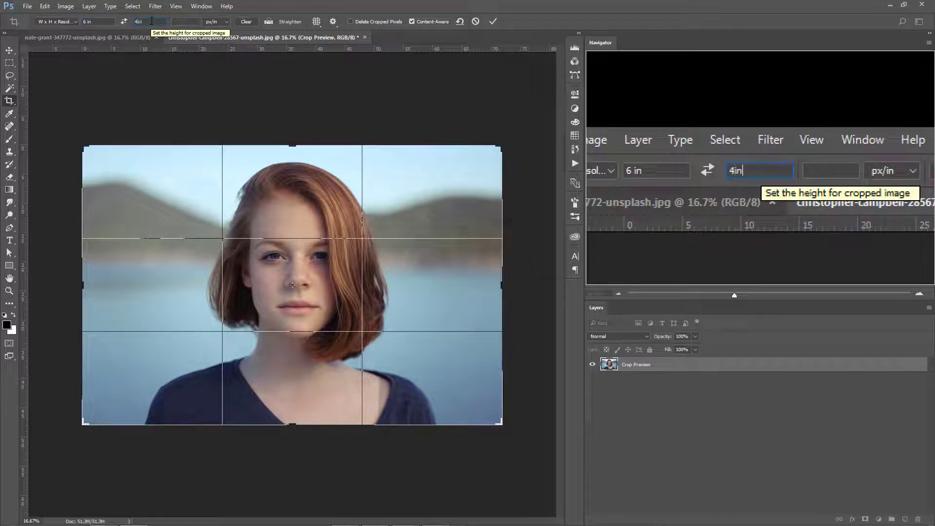
left_click(193, 22)
type("300")
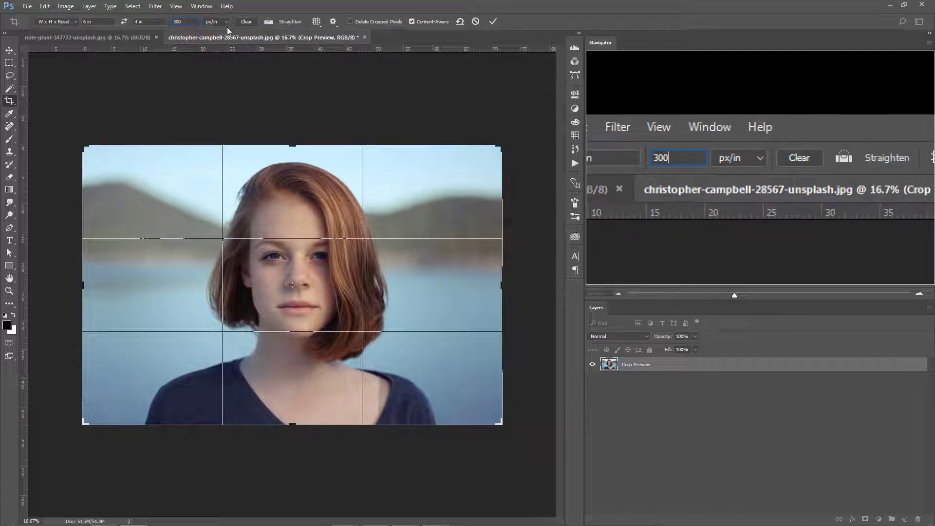
left_click(223, 22)
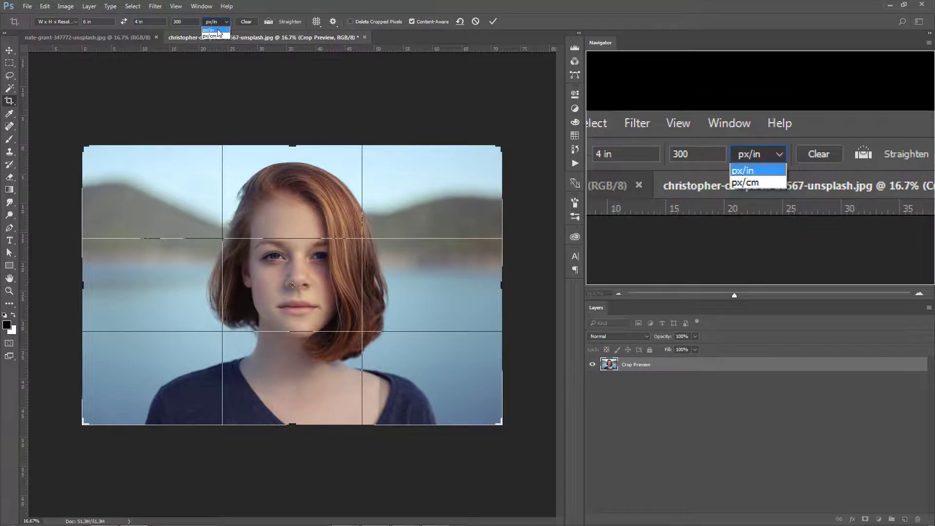
left_click(218, 31)
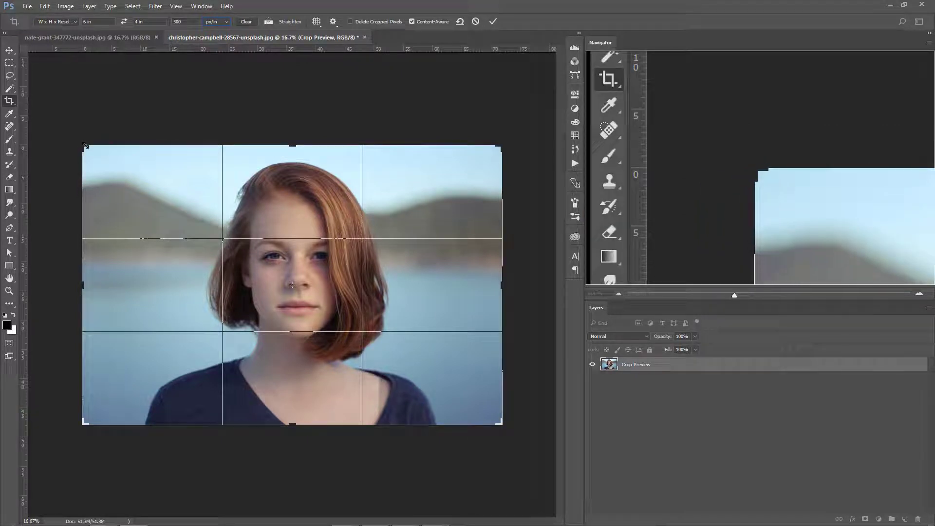
Tighten the 6 × 4 in crop box around the woman's face and commit it.
left_click_drag(84, 144, 93, 155)
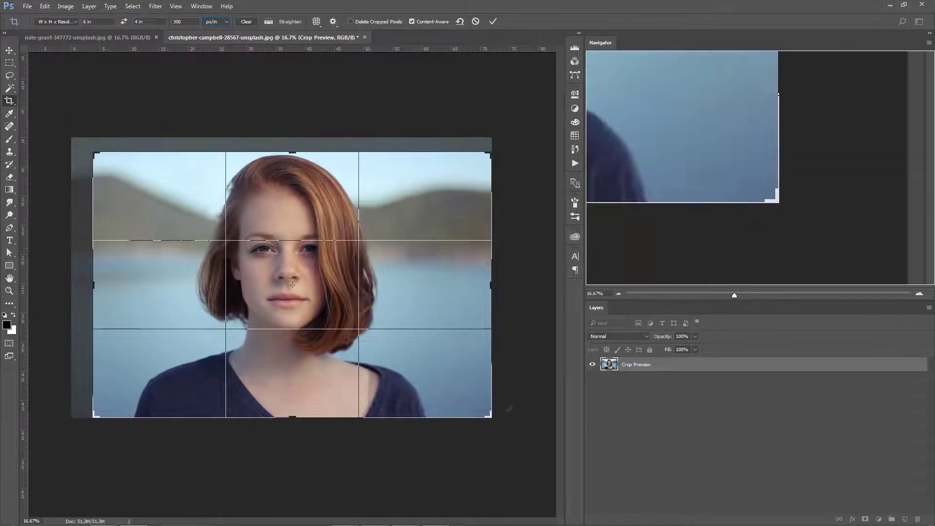
left_click_drag(493, 419, 465, 406)
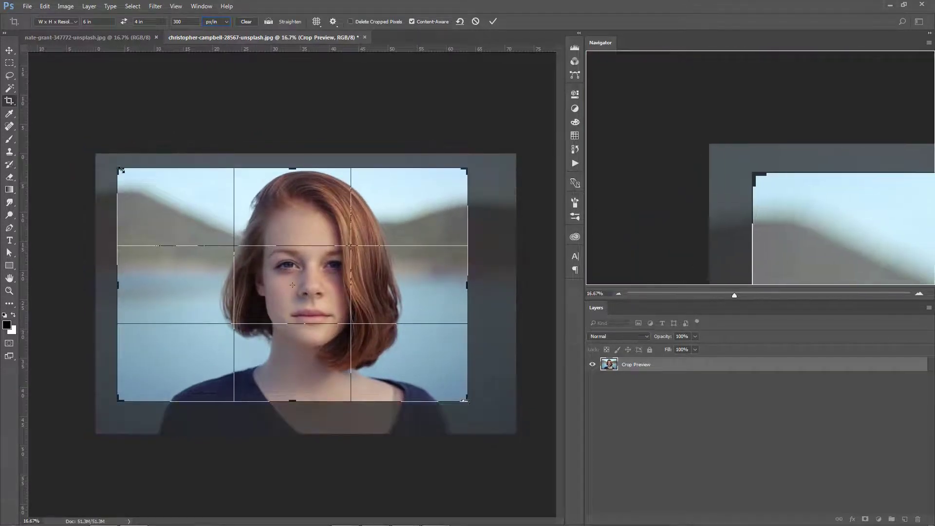
left_click_drag(122, 170, 179, 210)
left_click_drag(404, 360, 366, 314)
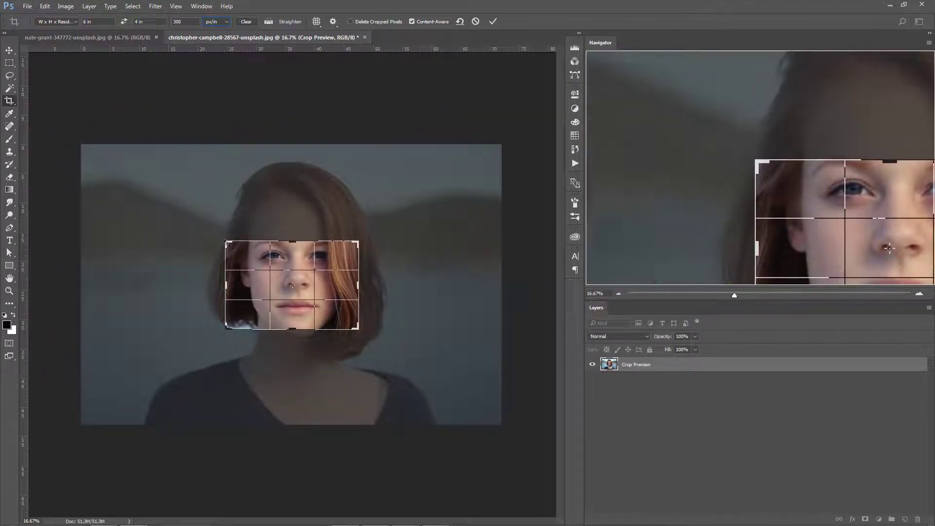
left_click_drag(225, 241, 214, 229)
left_click_drag(369, 232, 383, 226)
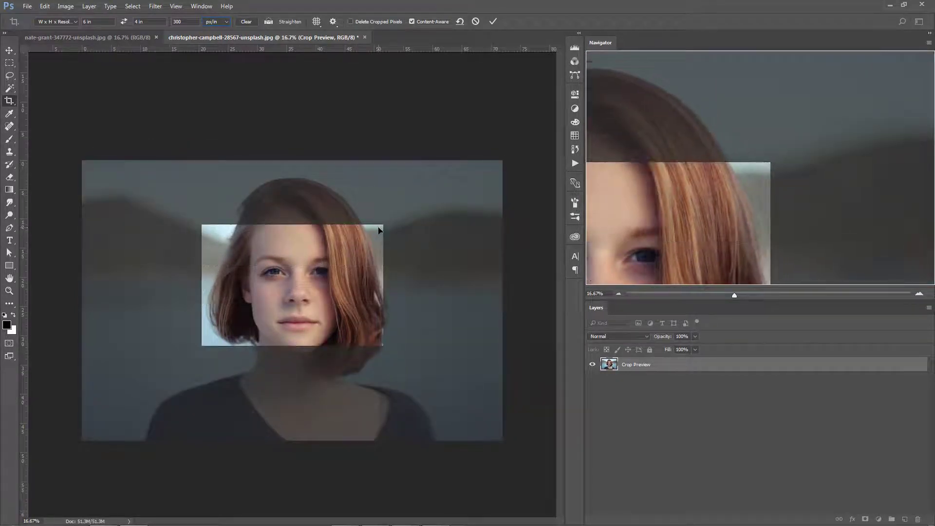
key("Return")
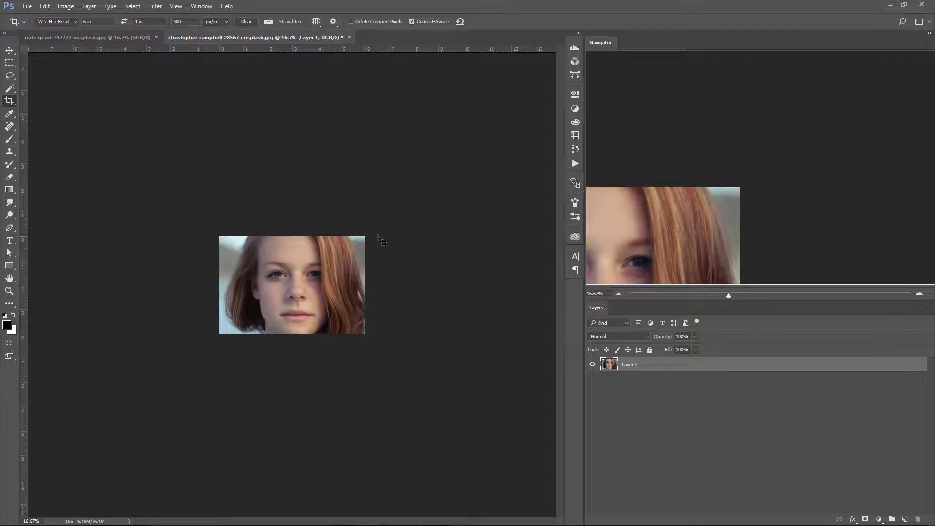
scroll(350, 281, "up", 5)
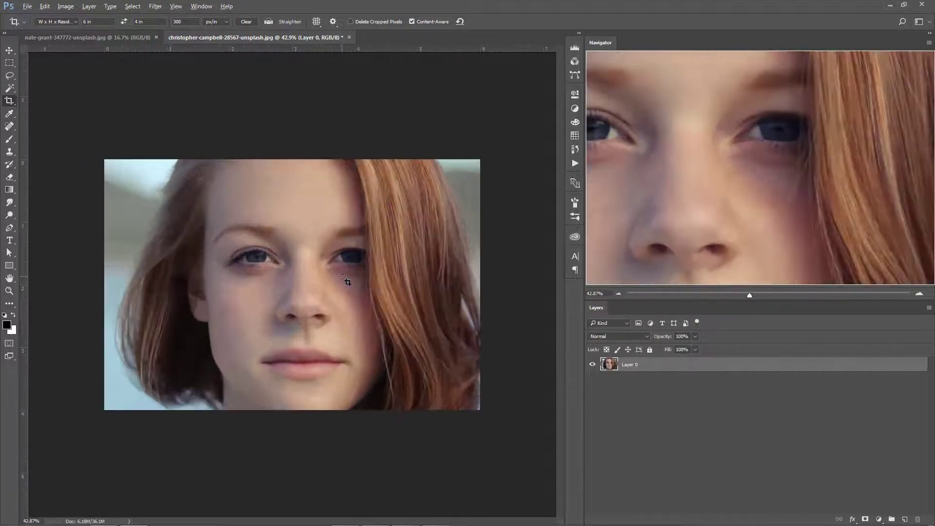
scroll(347, 282, "up", 1)
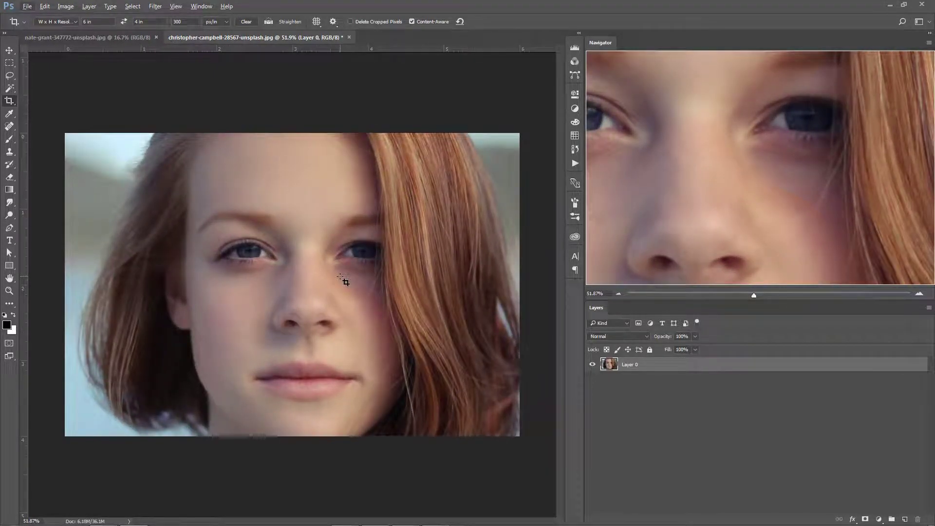
left_click(67, 7)
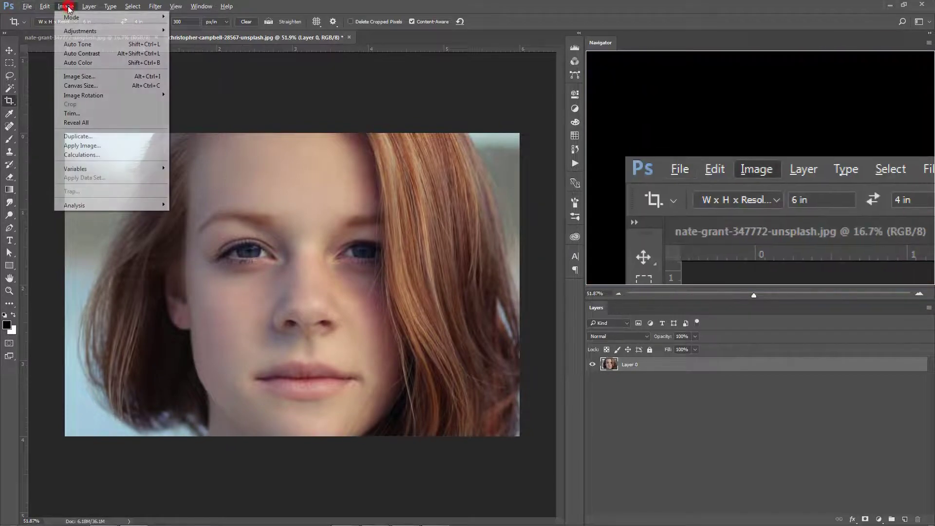
left_click(79, 76)
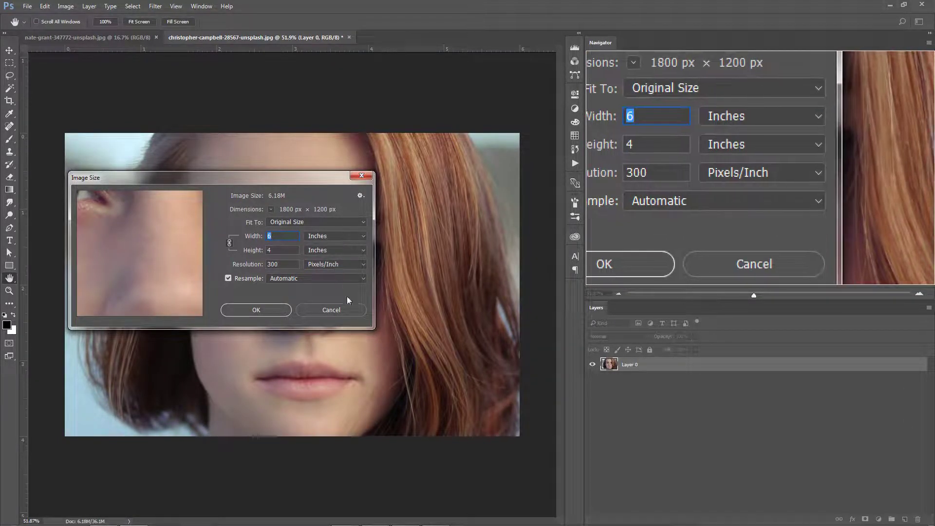
left_click(349, 311)
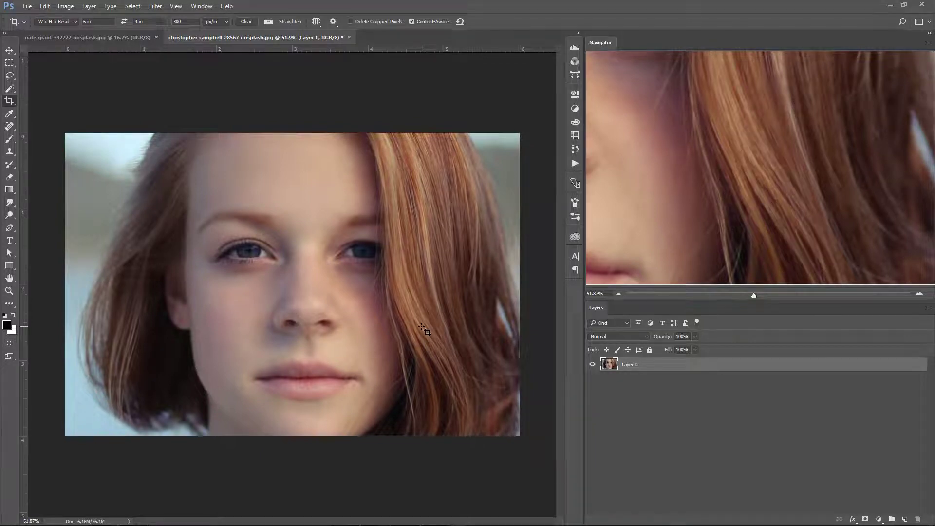
Undo the tight face crop and recrop the full photo to 1800 × 1200 px (6 × 4 in).
key("ctrl+z")
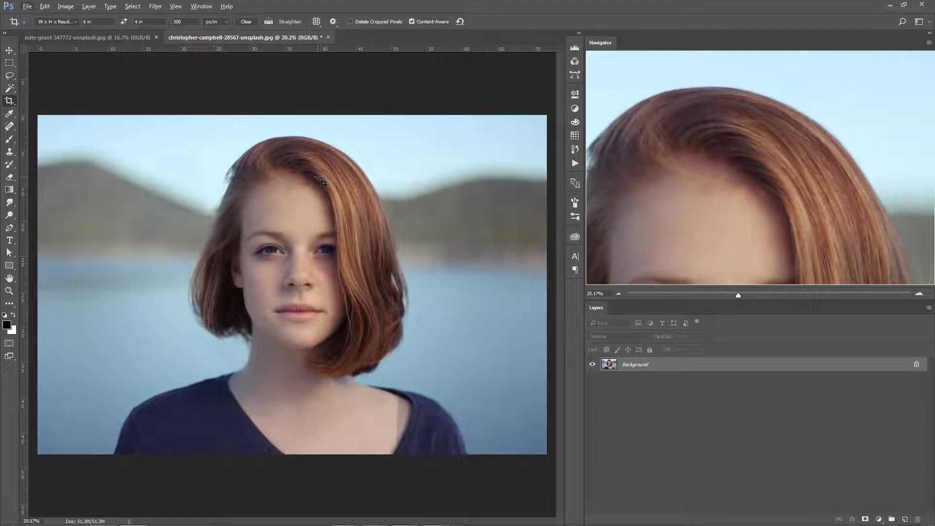
key("ctrl+z")
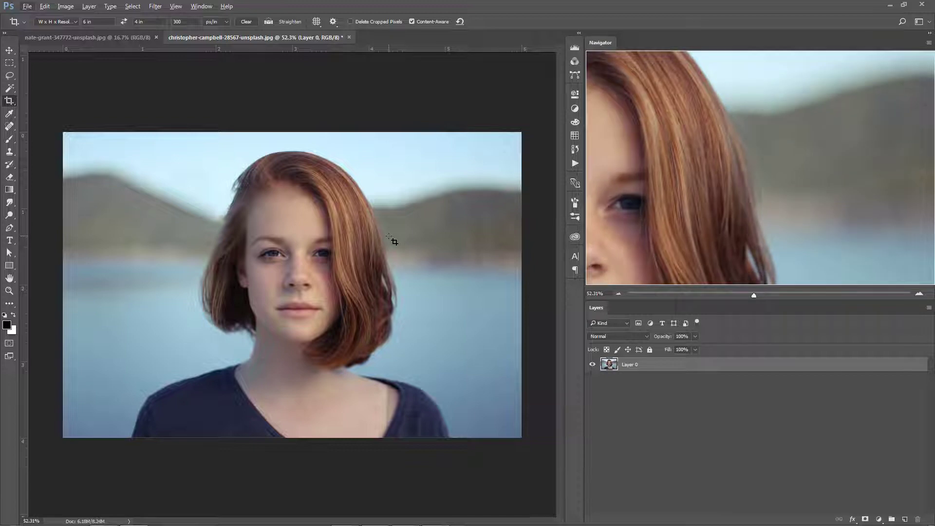
scroll(398, 236, "down", 5)
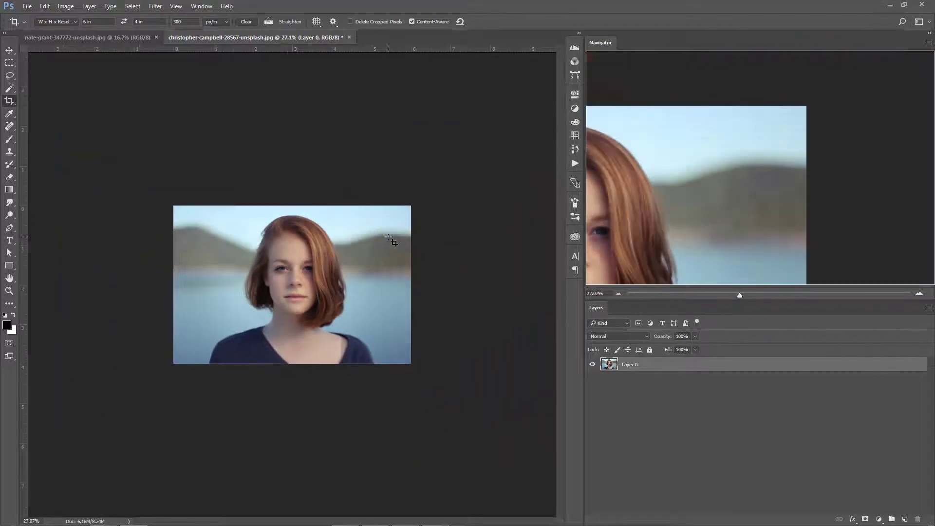
Extend the crop past the photo's top corners with Content-Aware off, and commit it.
left_click_drag(115, 152, 457, 374)
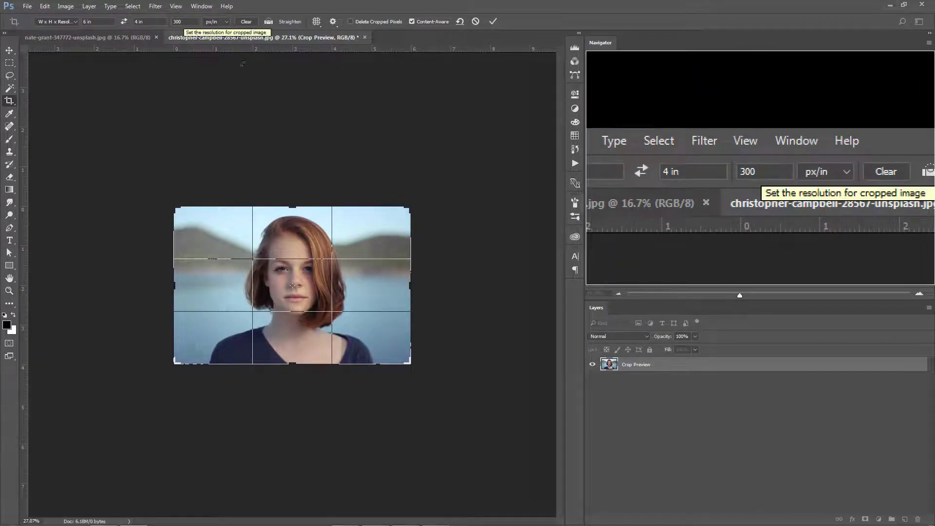
left_click_drag(410, 205, 449, 189)
left_click_drag(144, 185, 104, 177)
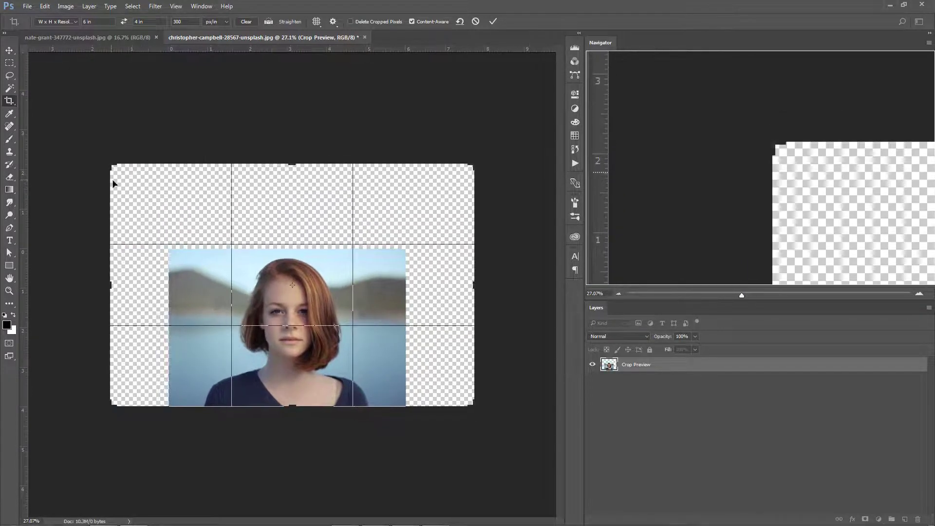
left_click(413, 21)
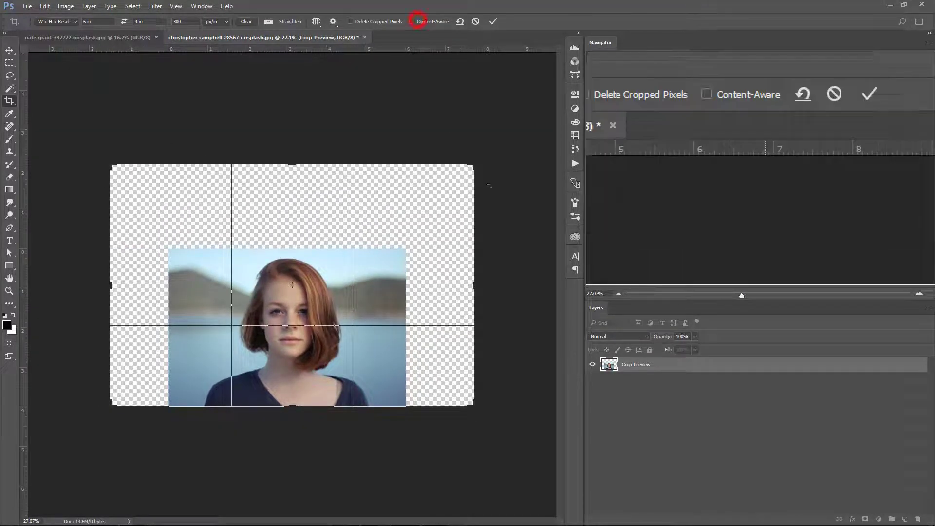
key("Return")
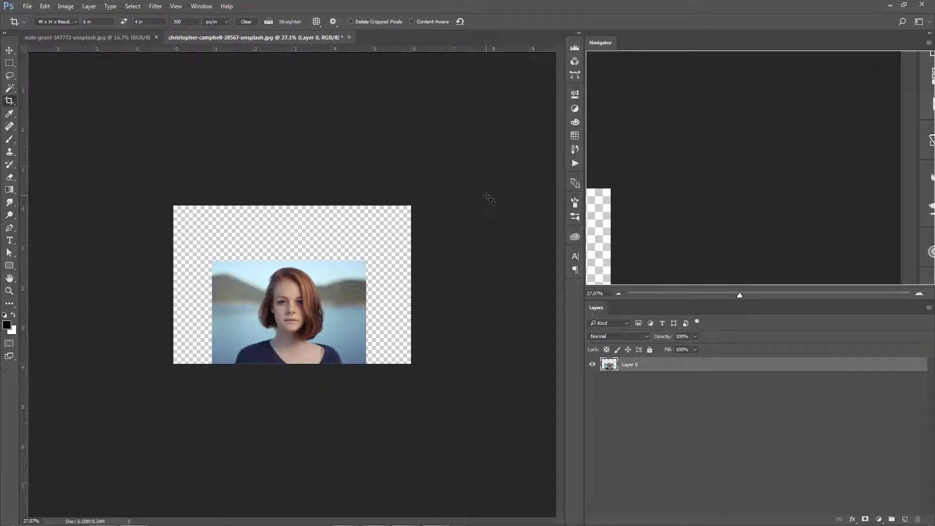
Undo the transparent-margin crop, re-extend the crop beyond the photo with Content-Aware on, and commit it.
key("ctrl+z")
left_click_drag(126, 173, 136, 181)
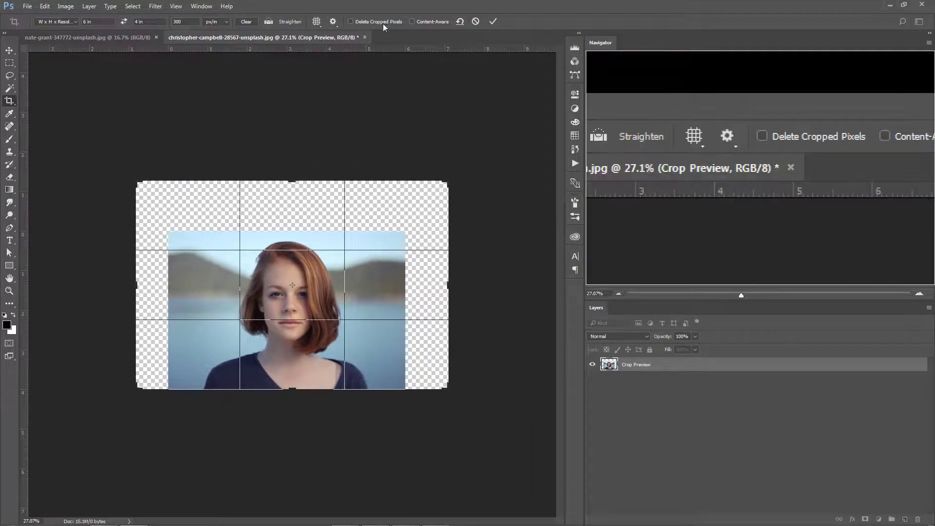
left_click(412, 21)
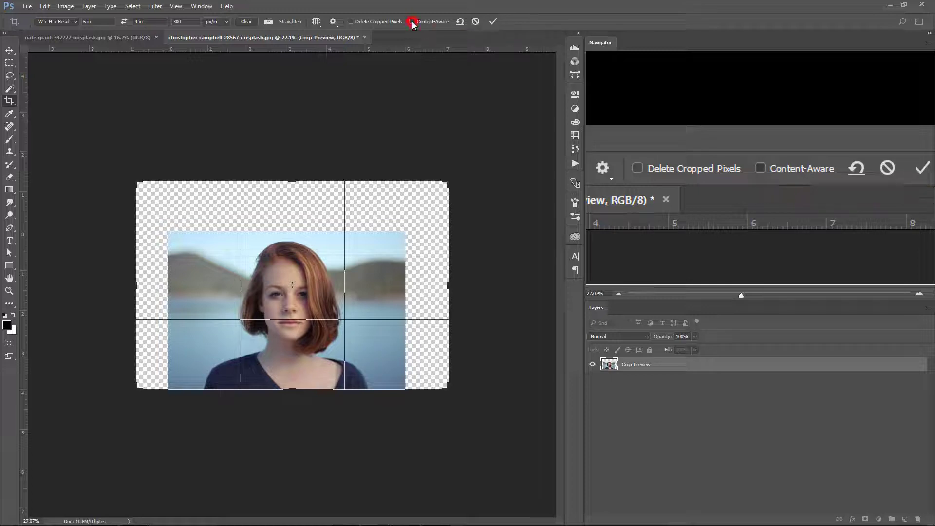
left_click(494, 21)
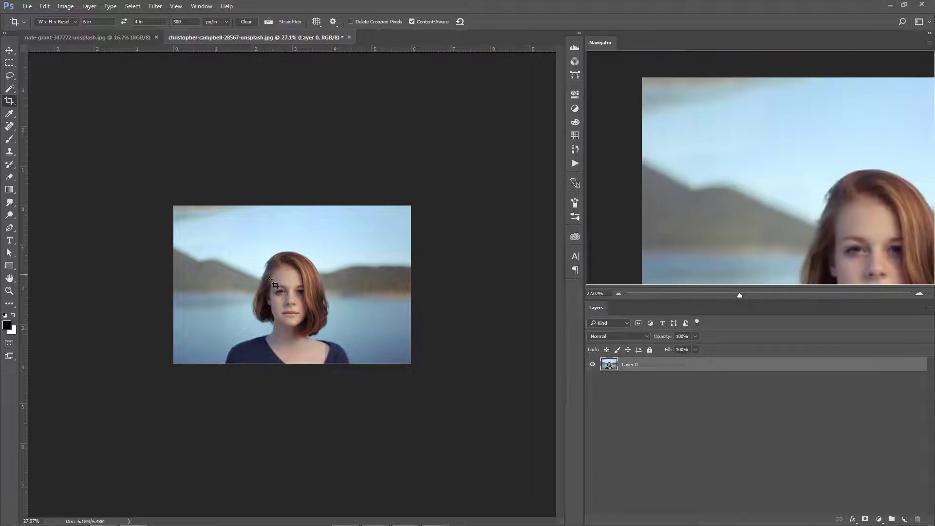
key("ctrl+plus")
key("ctrl+plus")
key("ctrl+plus")
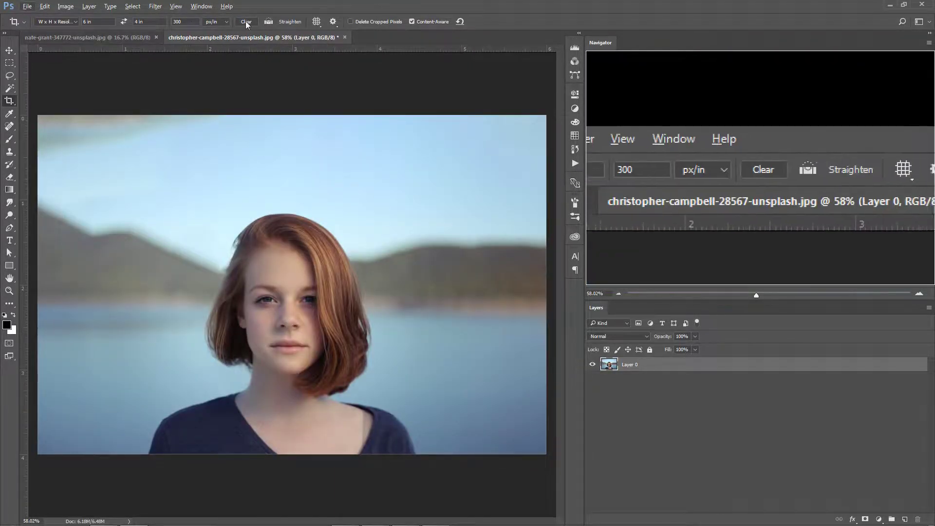
left_click(247, 21)
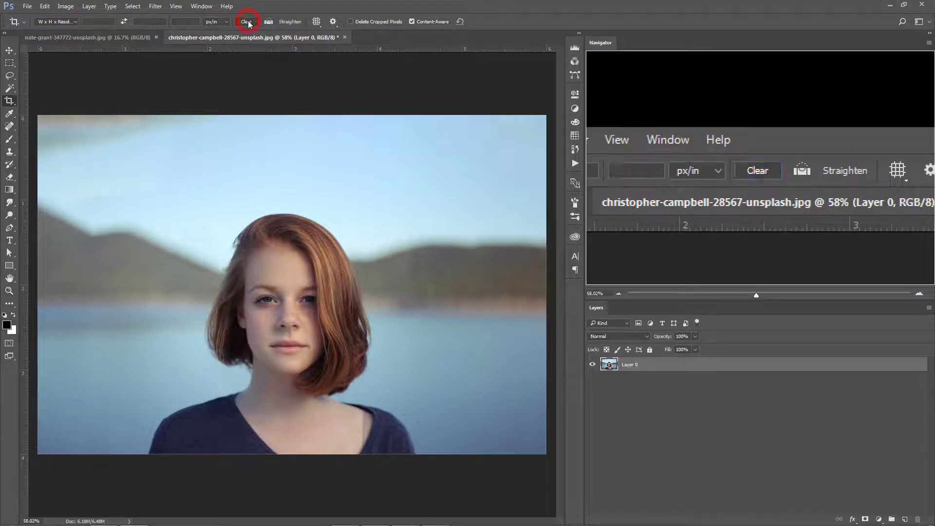
left_click_drag(168, 202, 409, 419)
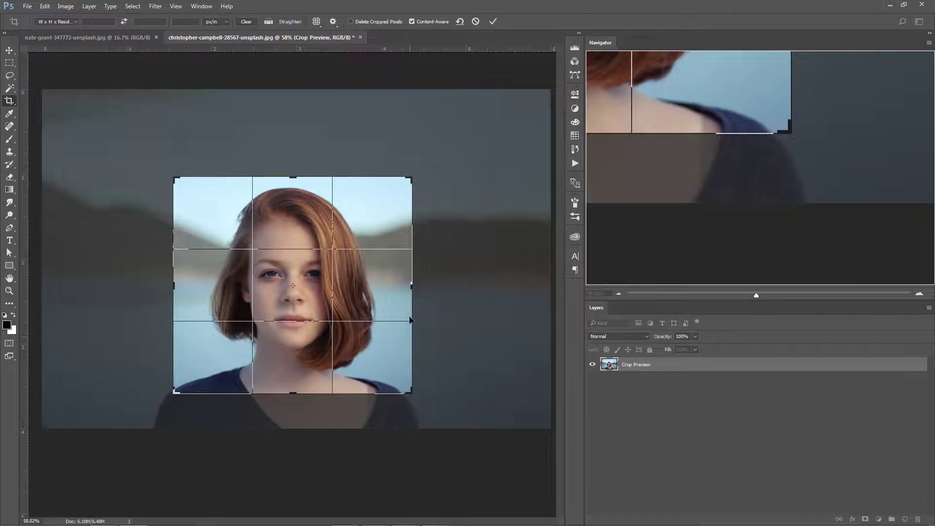
key("Return")
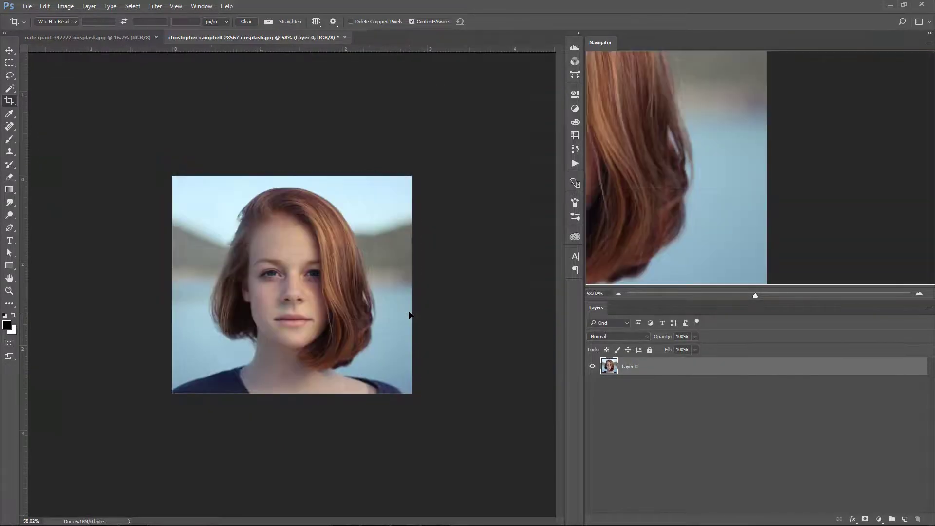
left_click(10, 51)
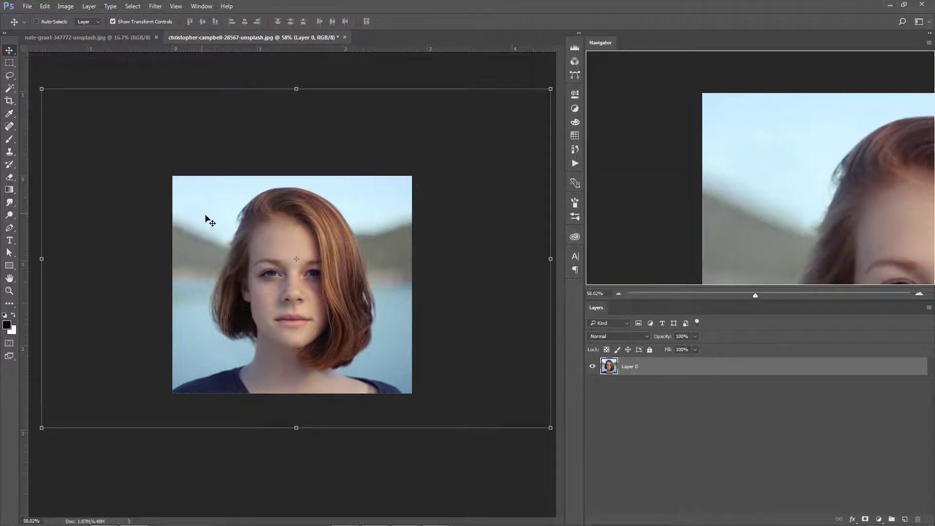
left_click_drag(206, 216, 101, 180)
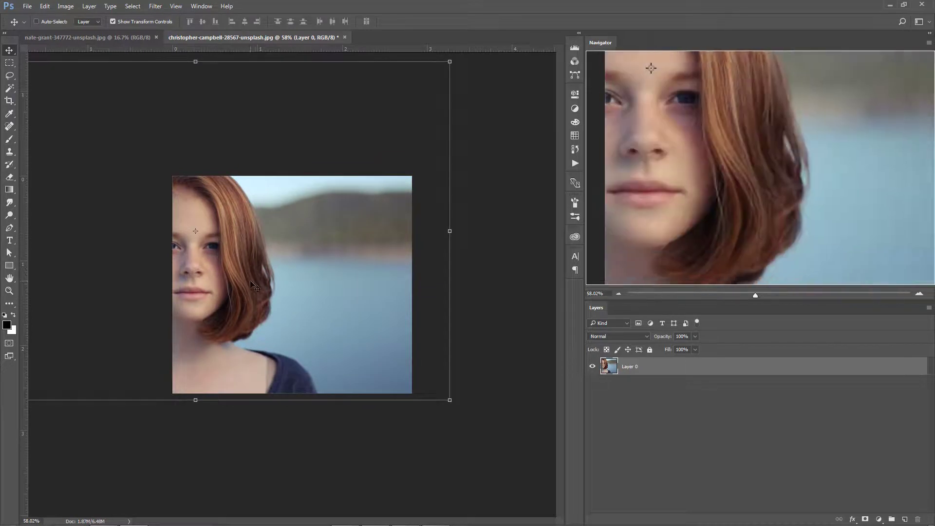
left_click_drag(220, 274, 324, 297)
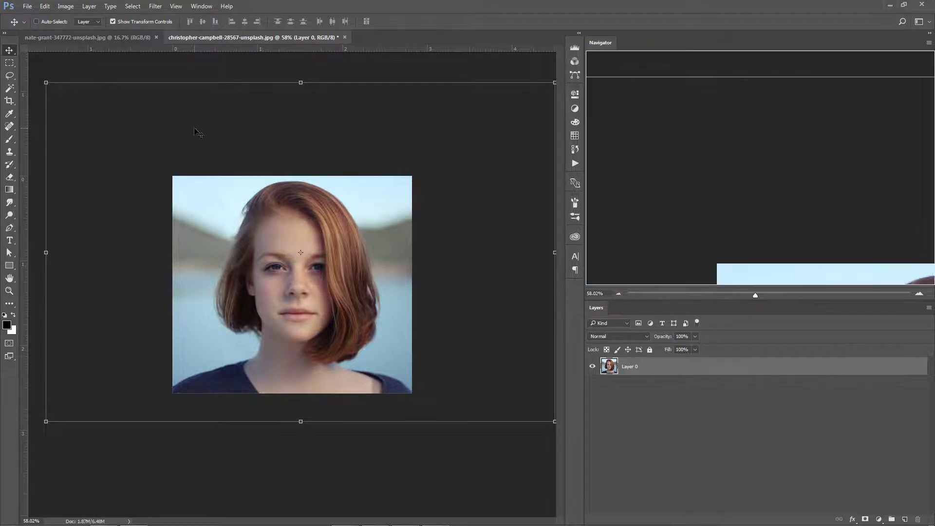
key("Left")
key("Down")
key("ctrl+z")
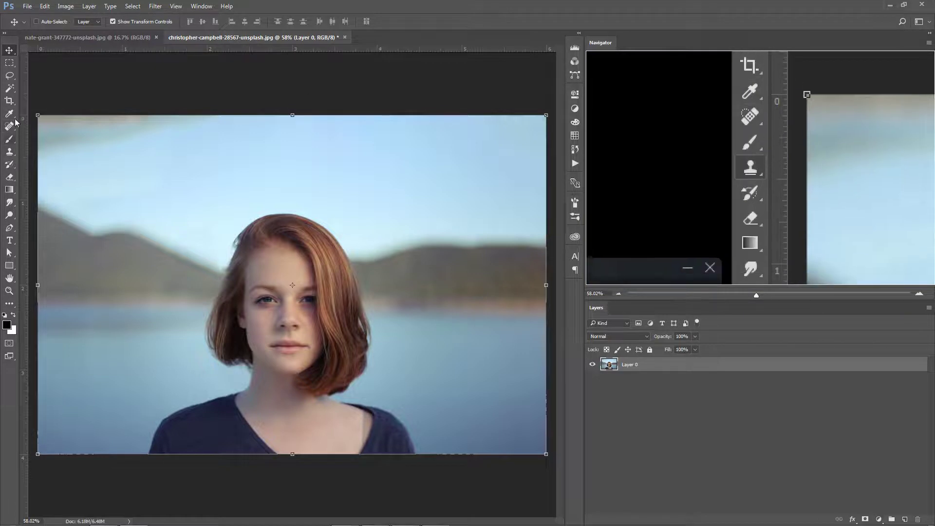
Enable Delete Cropped Pixels, apply a trial crop around the face, and shift the layer with the Move tool.
left_click(9, 100)
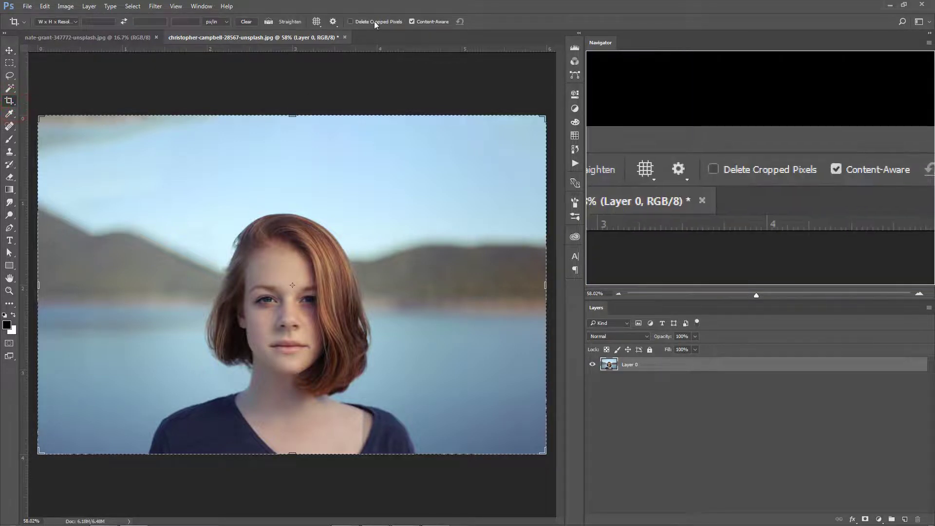
left_click(374, 21)
left_click_drag(163, 188, 407, 410)
key("Return")
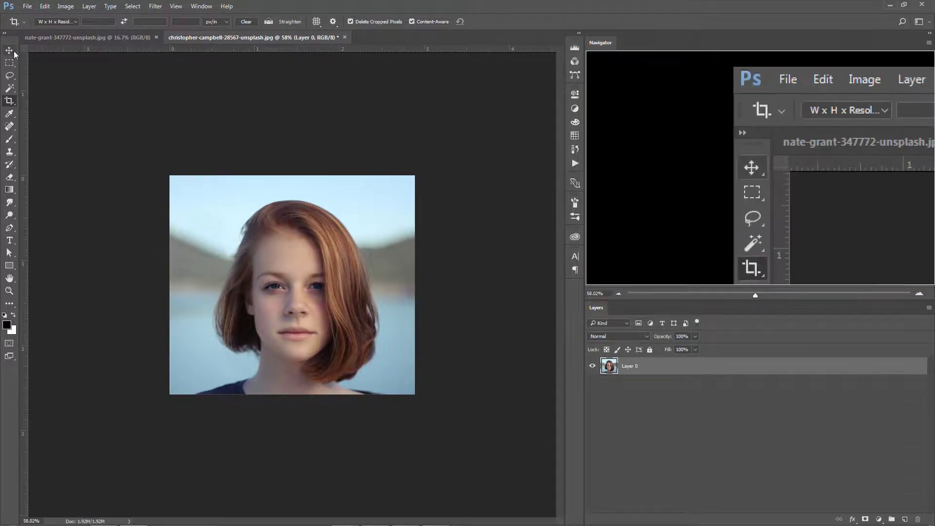
key("v")
mouse_move(275, 288)
left_mouse_down()
mouse_move(336, 255)
mouse_move(271, 328)
mouse_move(228, 315)
mouse_move(252, 247)
mouse_move(279, 270)
mouse_move(270, 282)
left_mouse_up()
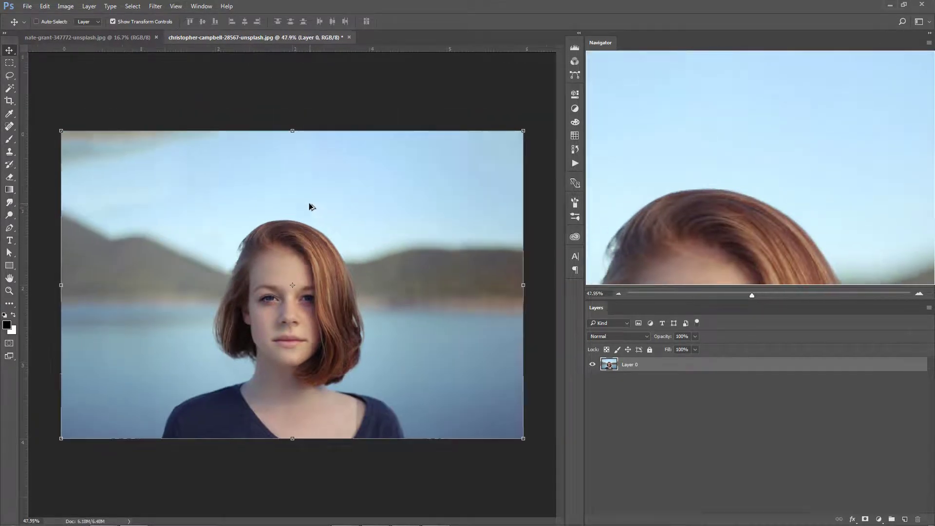
Look up the required 150 × 200 px photo size in the search result.
scroll(310, 207, "down", 1)
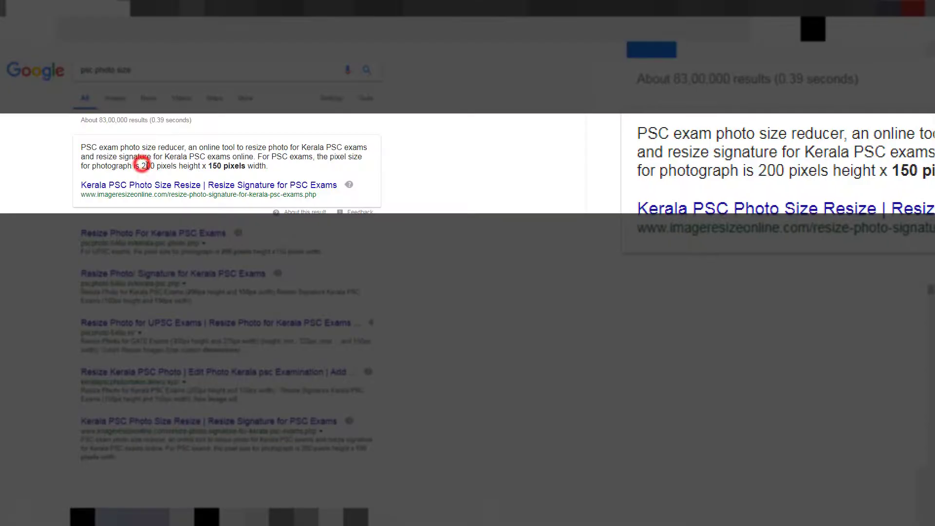
left_click_drag(141, 166, 246, 167)
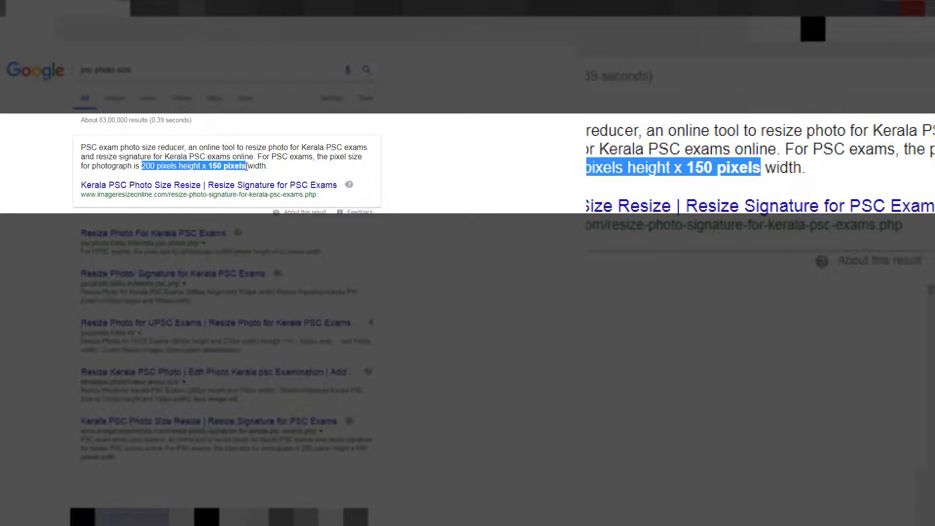
left_click(129, 165)
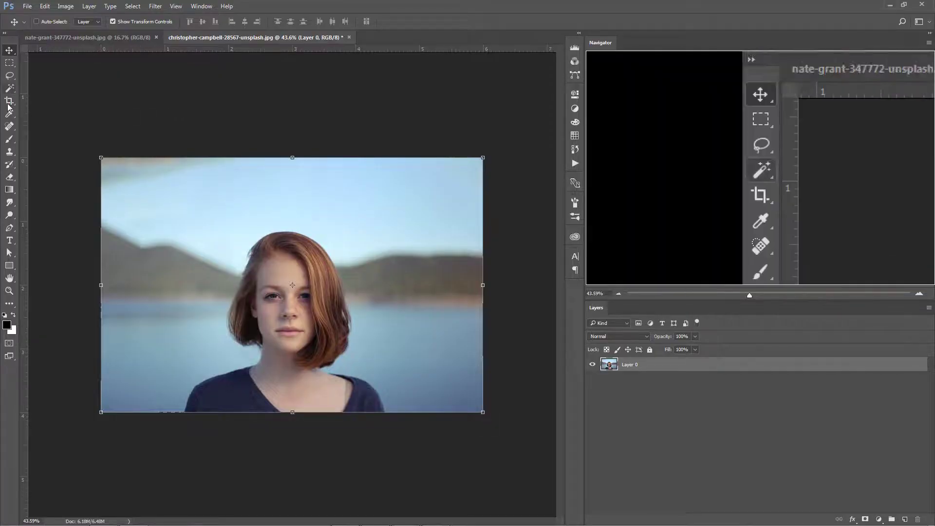
Set the Crop tool to the W x H x Resolution preset with 150 px width and 200 px height.
left_click(9, 102)
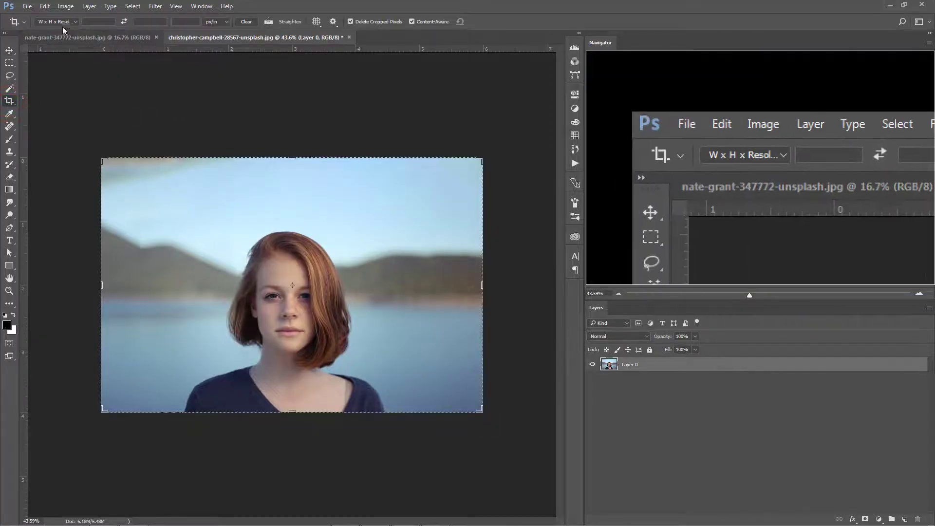
left_click(59, 22)
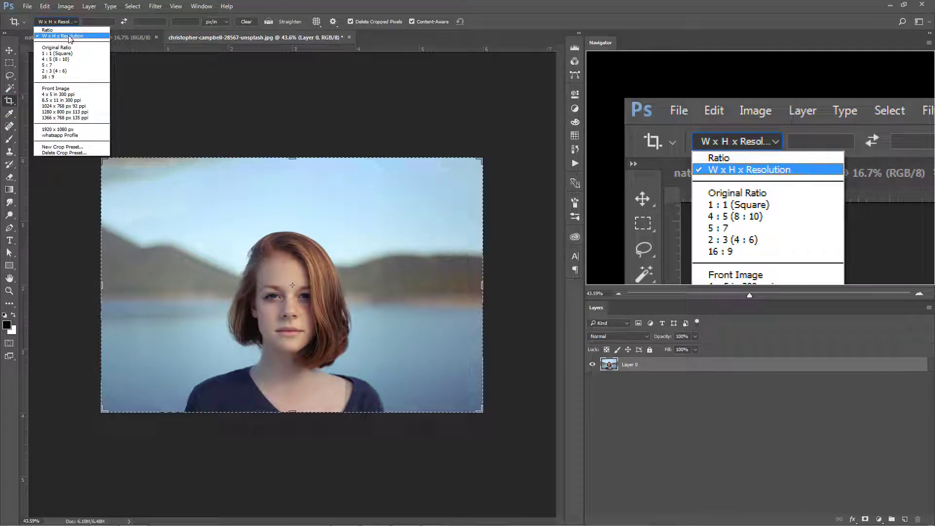
left_click(69, 36)
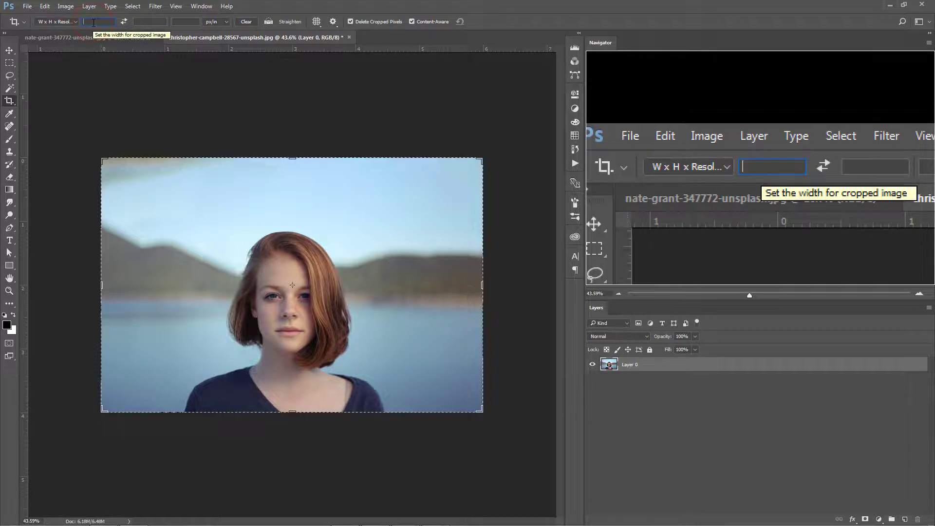
type("150")
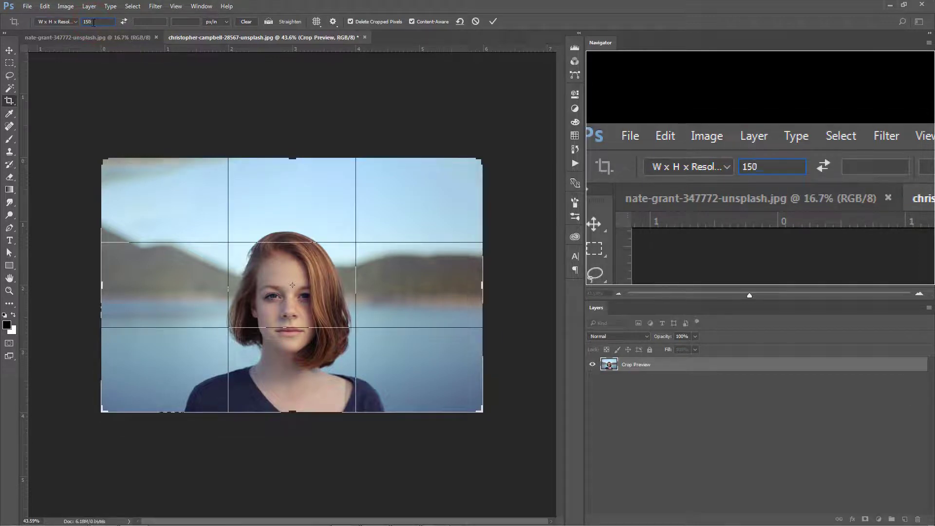
left_click(146, 22)
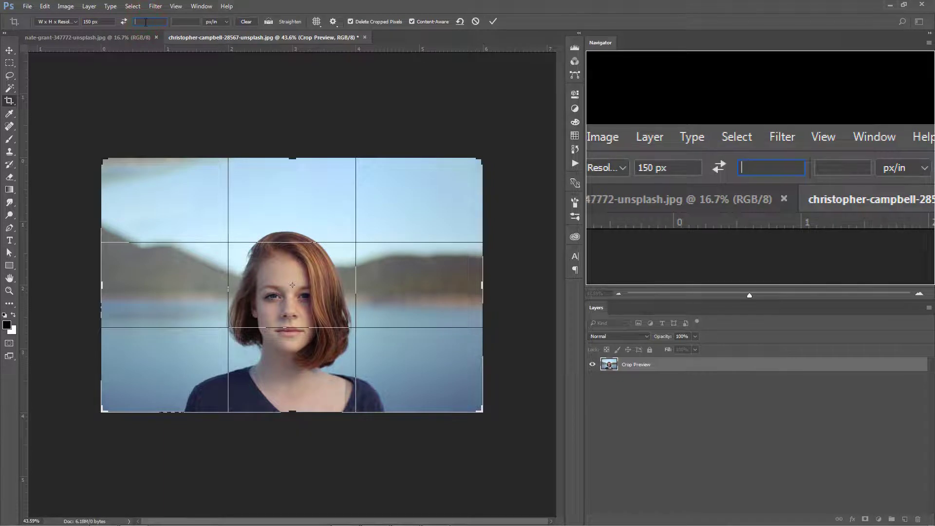
type("200px")
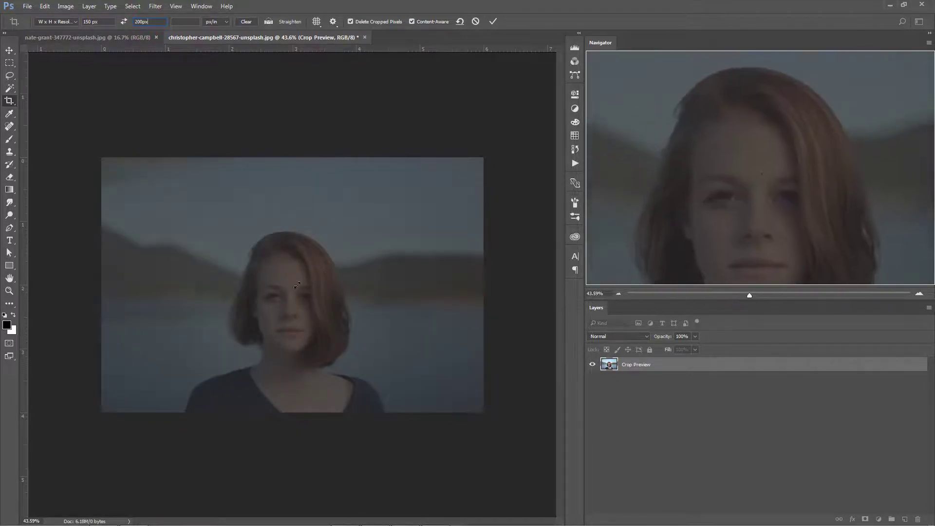
Frame the face, hair and shoulders in an upright 150 × 200 px crop and apply it.
left_click_drag(292, 284, 233, 407)
key("x")
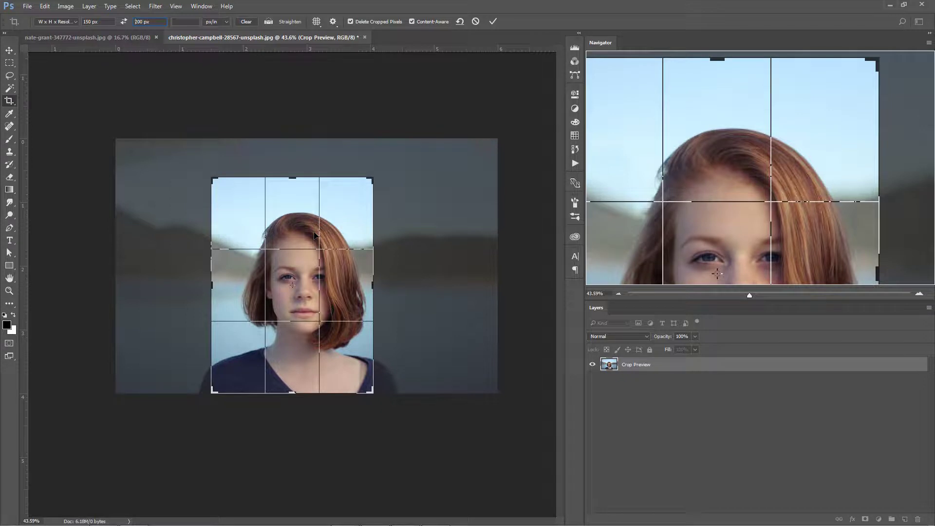
left_click_drag(316, 236, 307, 235)
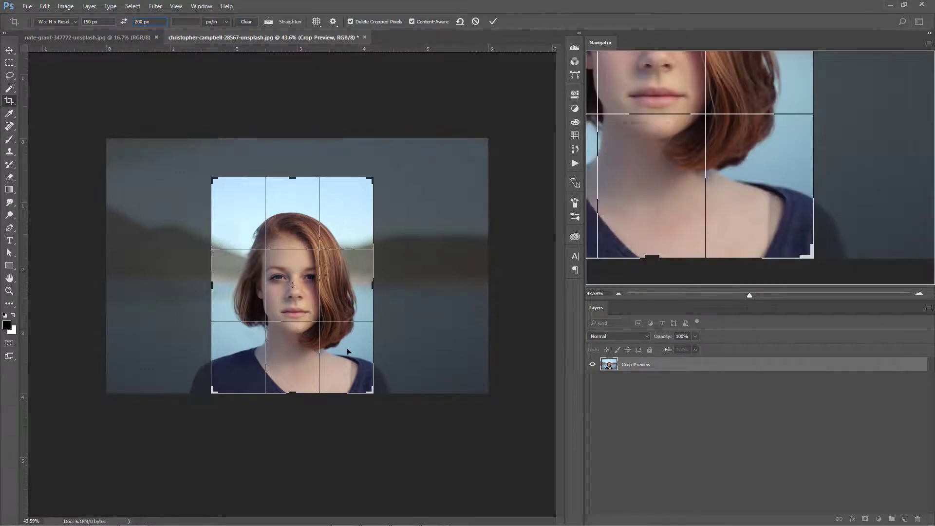
left_click_drag(348, 351, 357, 350)
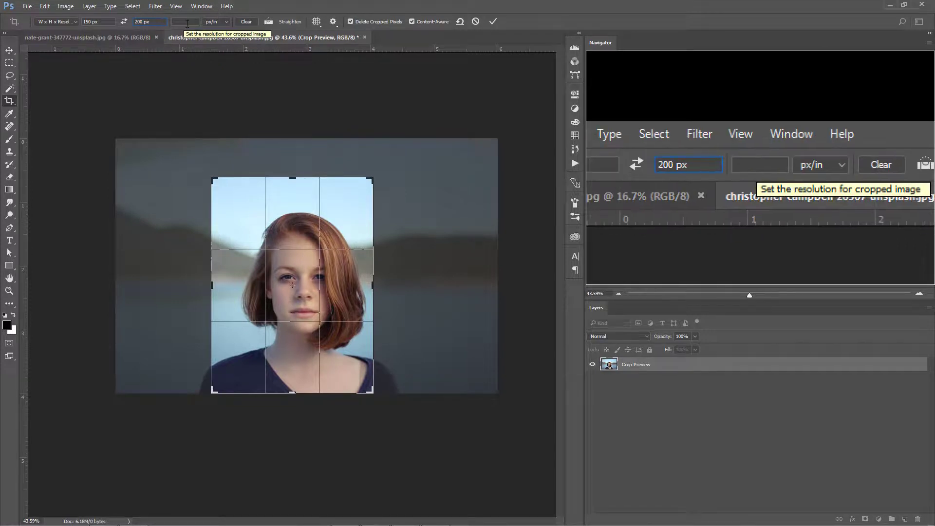
left_click_drag(372, 178, 365, 190)
left_click_drag(225, 195, 219, 194)
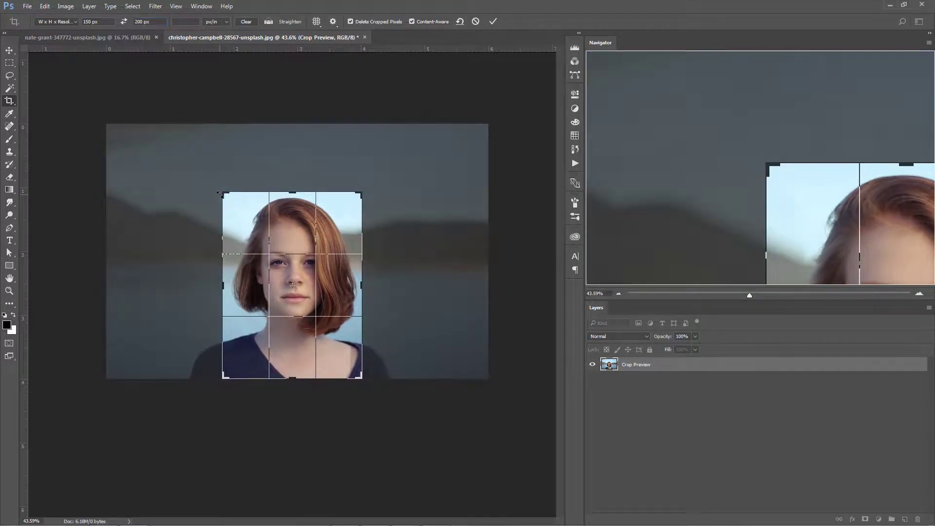
key("Return")
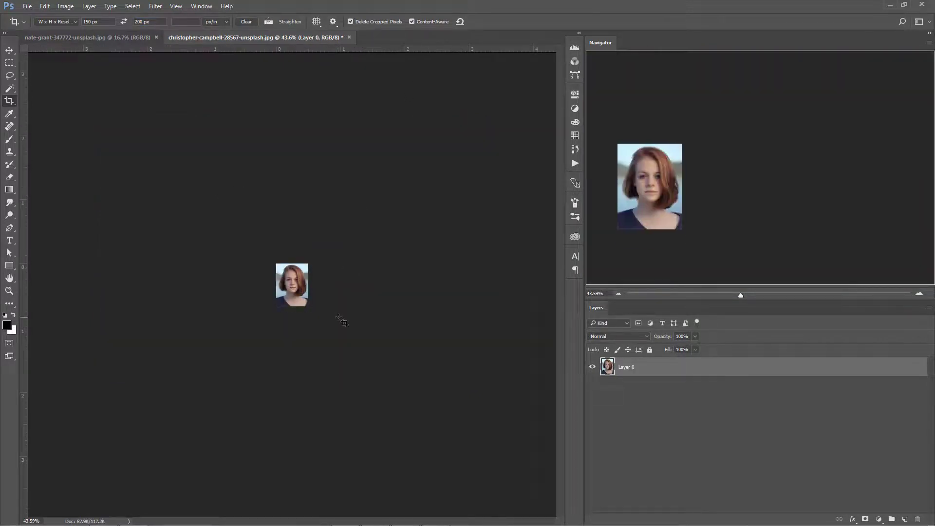
scroll(342, 321, "up", 6)
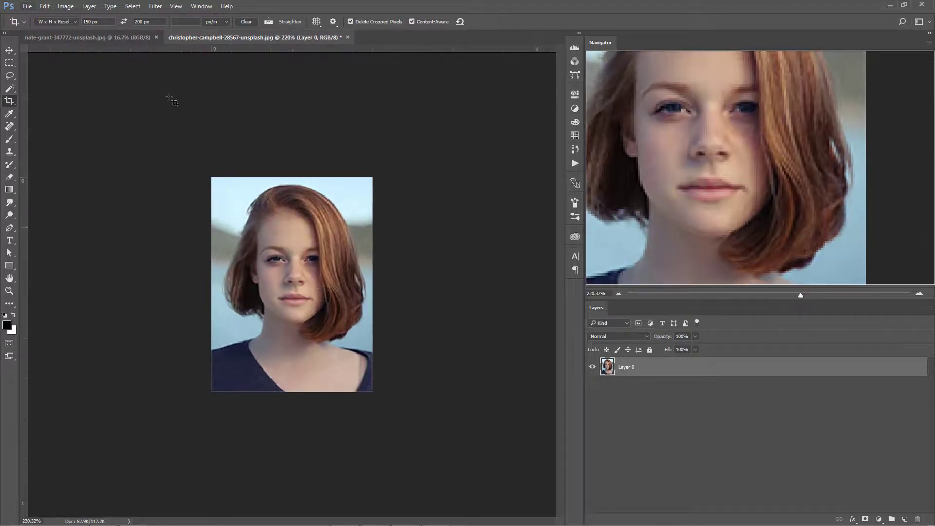
left_click(65, 6)
left_click(96, 76)
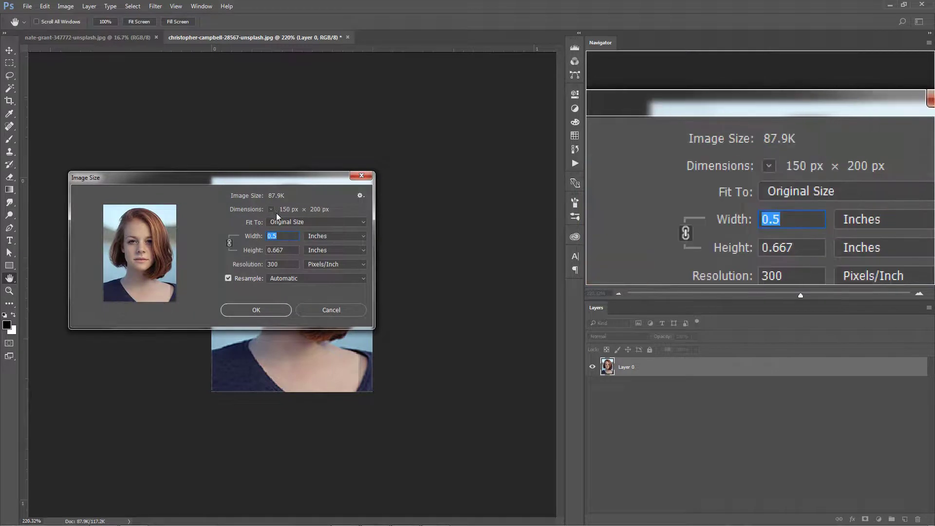
left_click(342, 236)
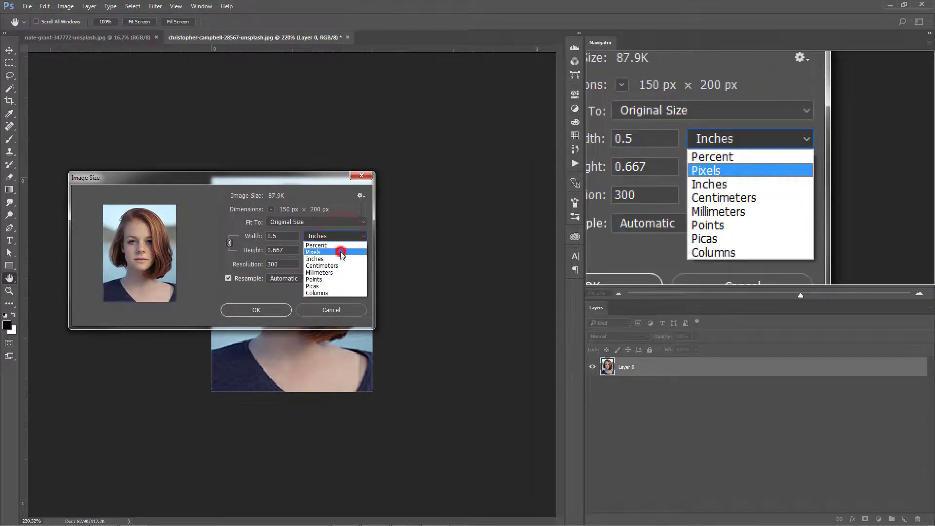
left_click(342, 253)
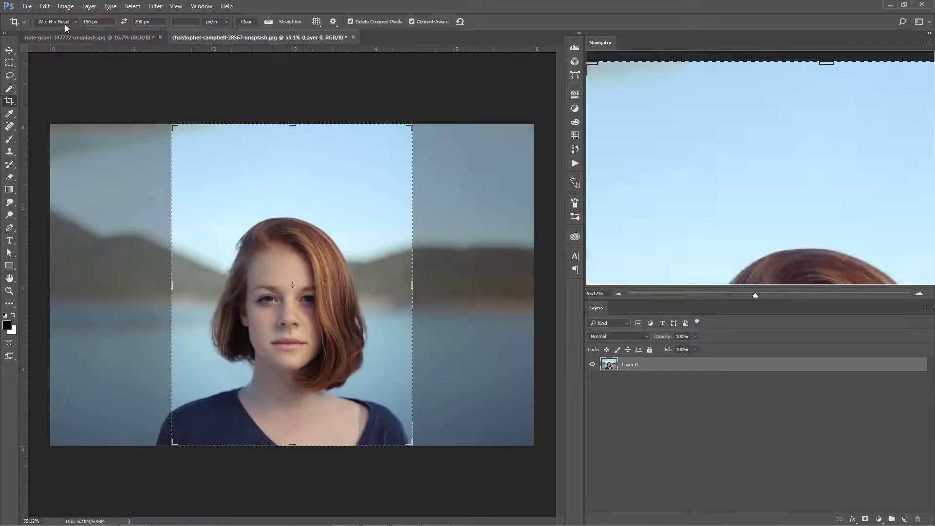
left_click(66, 21)
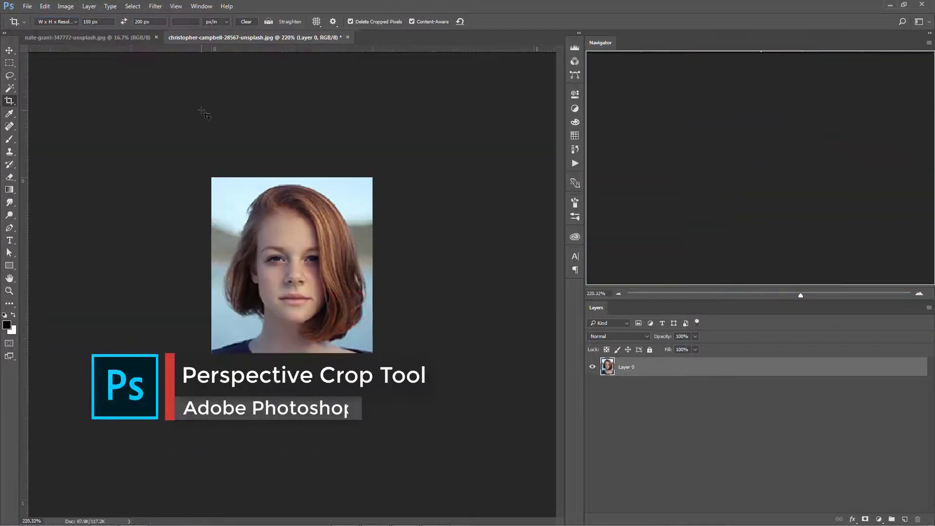
Switch to the Perspective Crop Tool and bring up nate-grant-347772-unsplash.jpg.
right_click(9, 101)
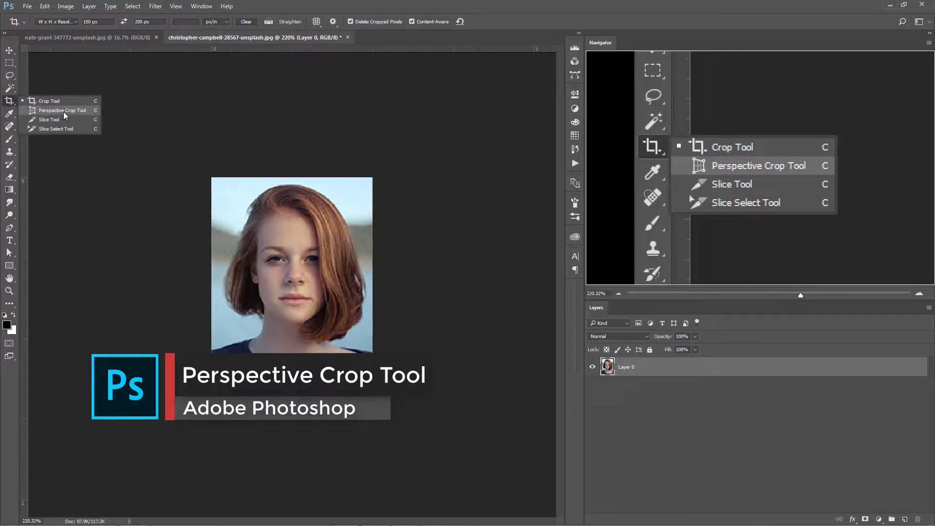
left_click(64, 111)
left_click(88, 37)
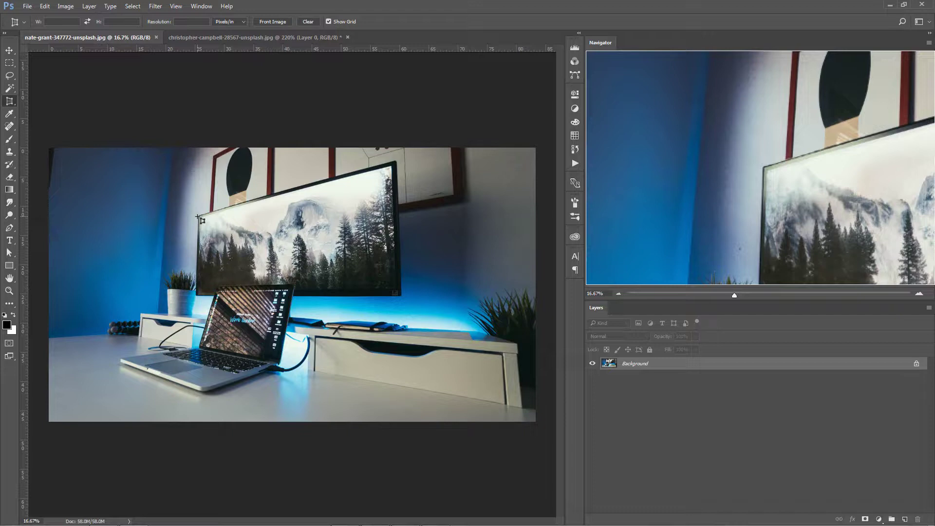
Mark the monitor screen's four corners, refine the bottom-left one, and apply the perspective crop.
left_click(197, 216)
left_click(393, 163)
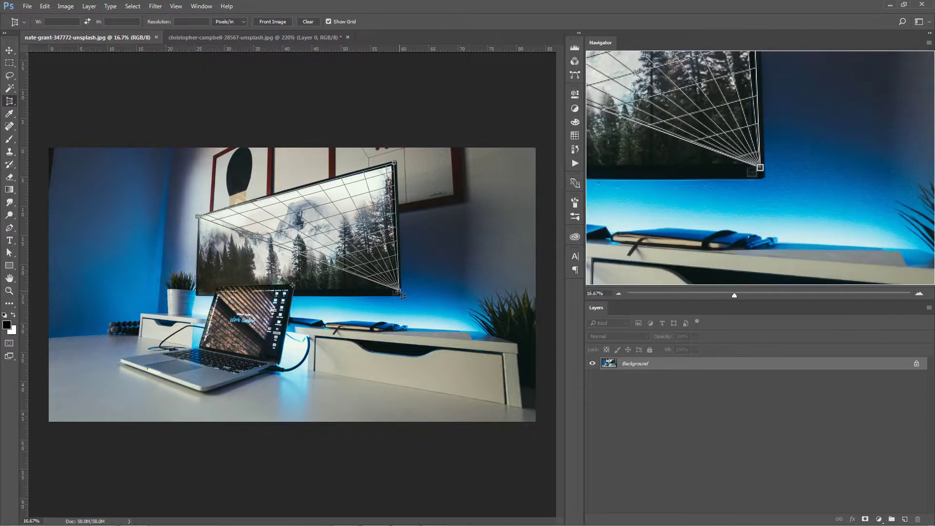
left_click(399, 293)
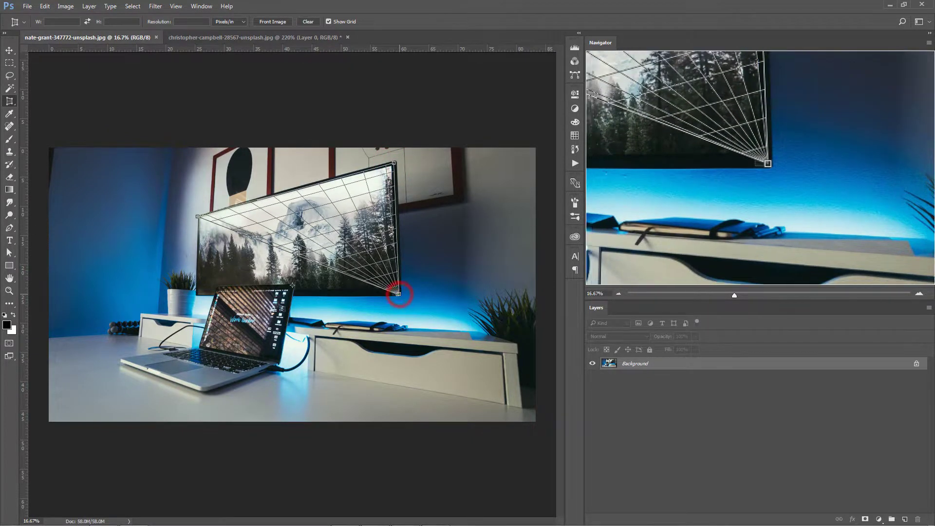
left_click(198, 294)
left_click_drag(202, 299, 201, 297)
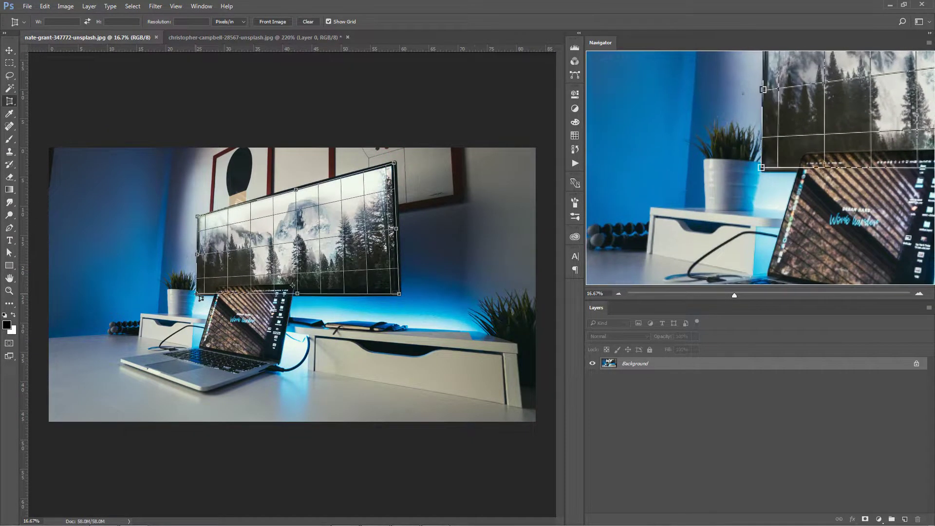
left_click(197, 294)
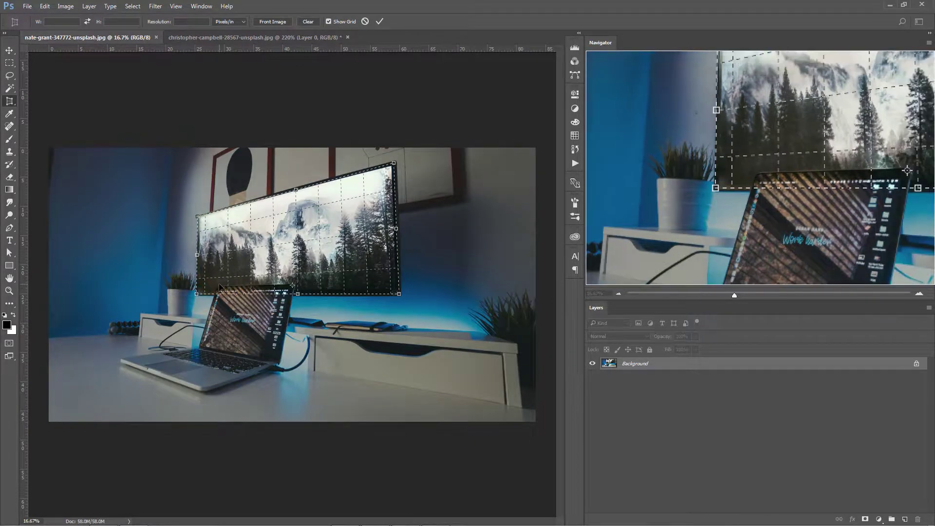
key("Return")
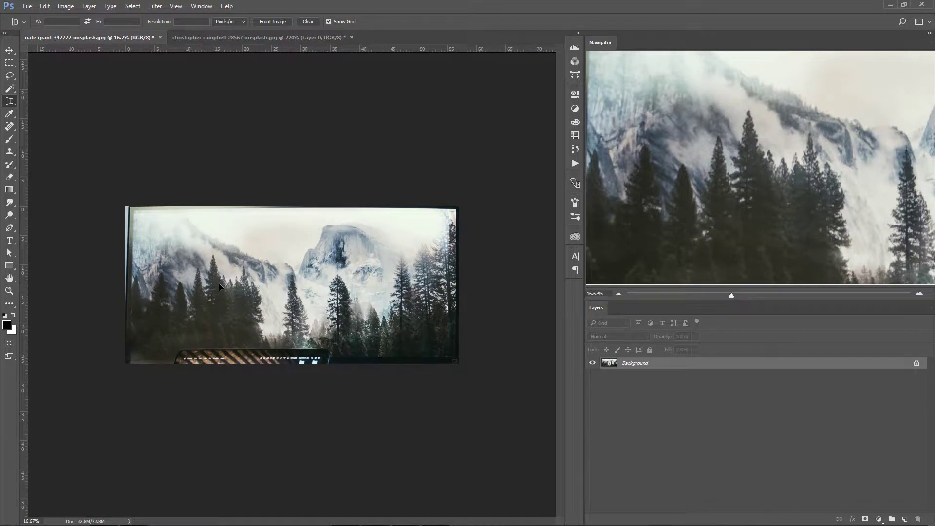